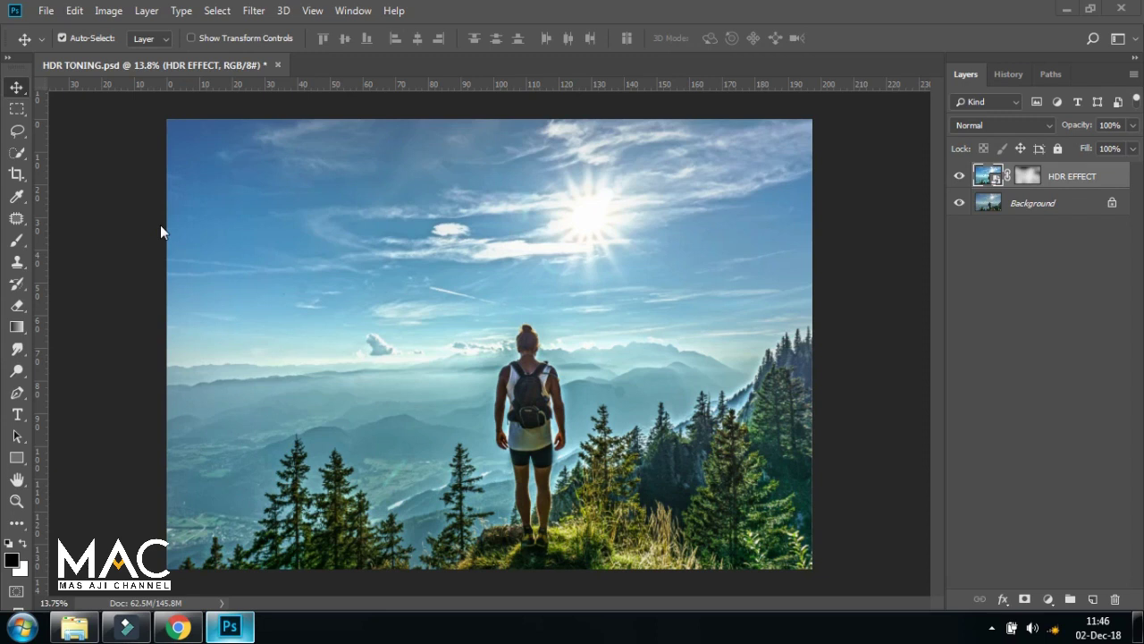
Browse the Image > Adjustments list without applying anything
click(109, 12)
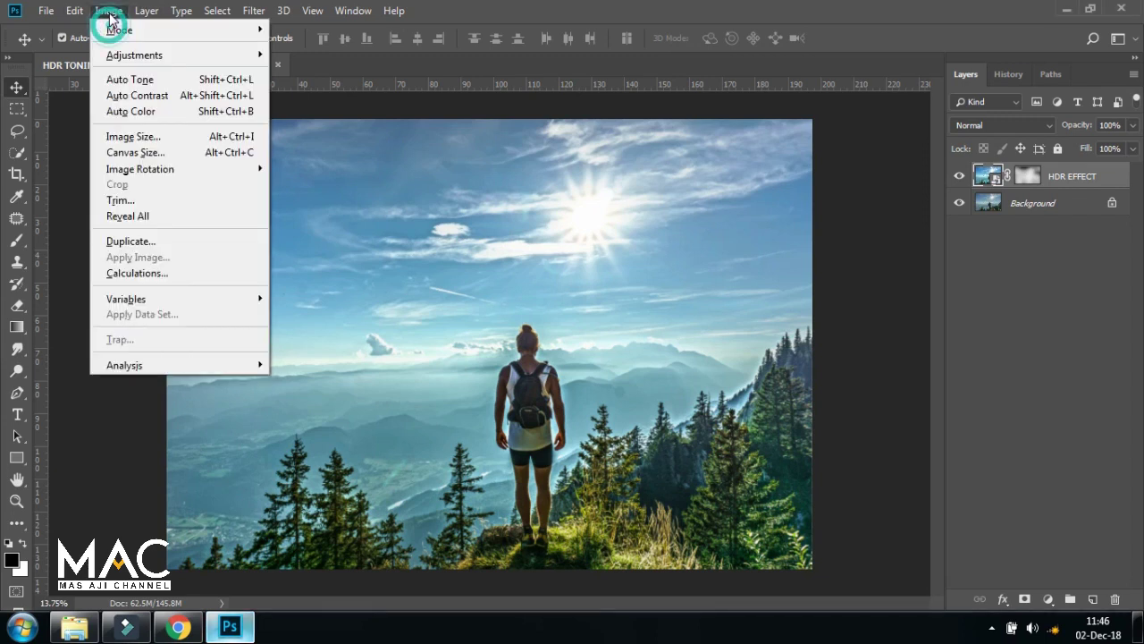
click(133, 56)
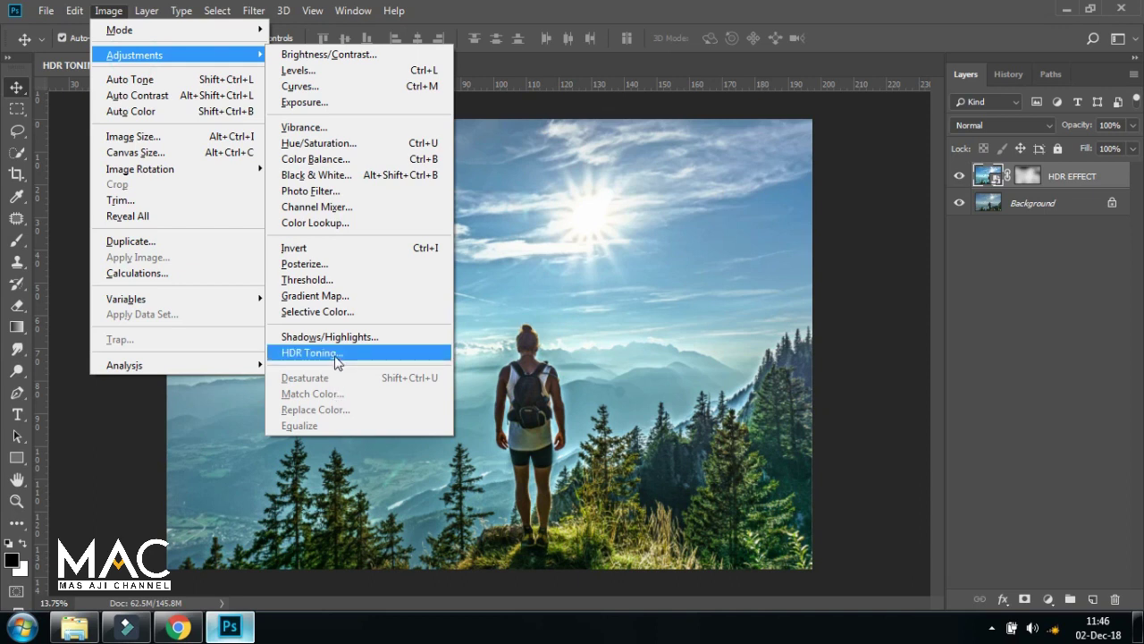
click(645, 236)
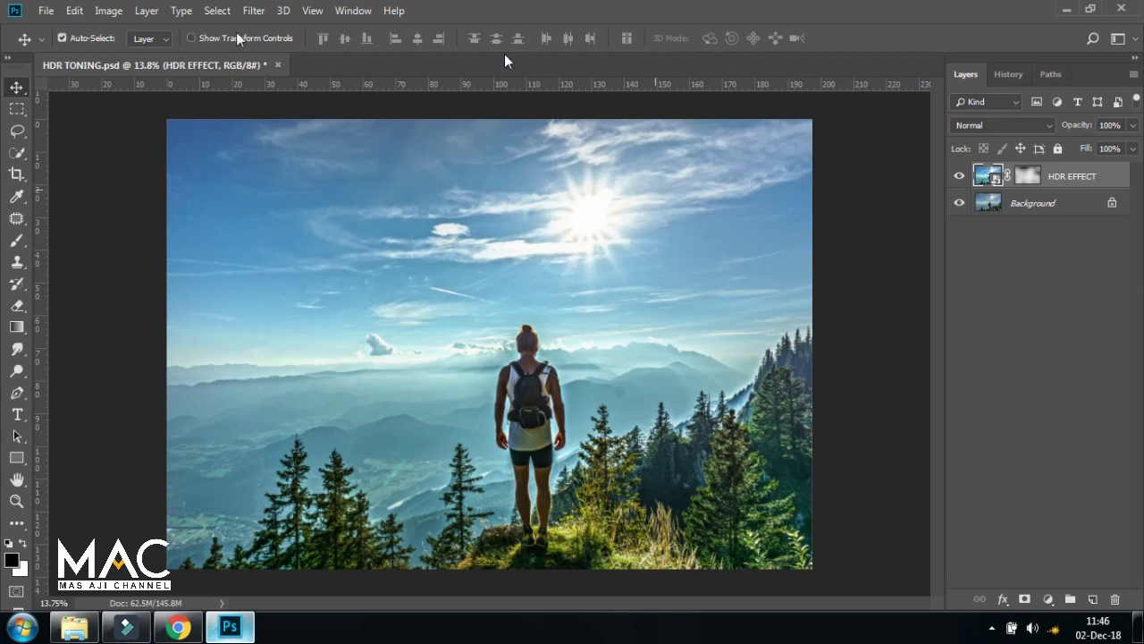
Toggle the HDR EFFECT layer off and on for a before/after view, then bring up the project folder
click(961, 177)
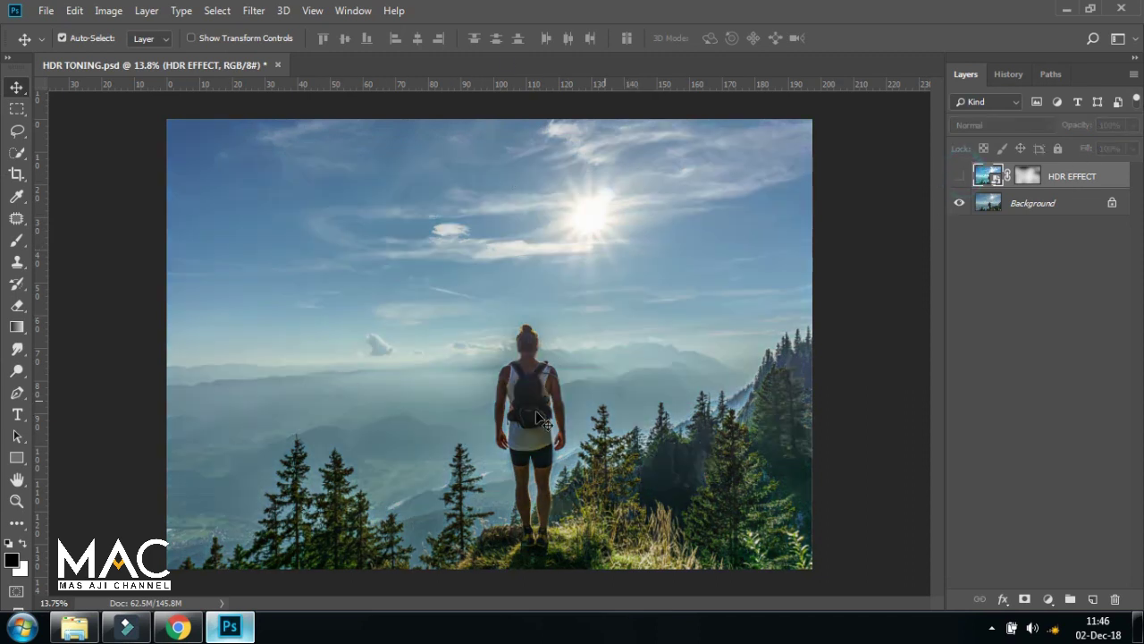
click(959, 176)
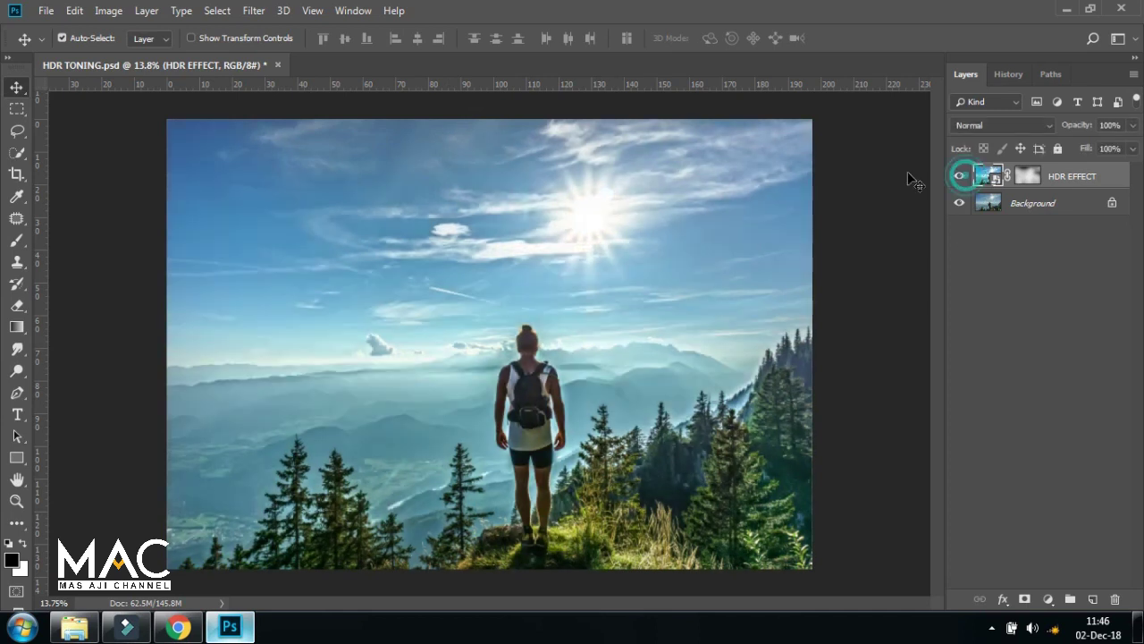
click(109, 11)
mouse_move(134, 55)
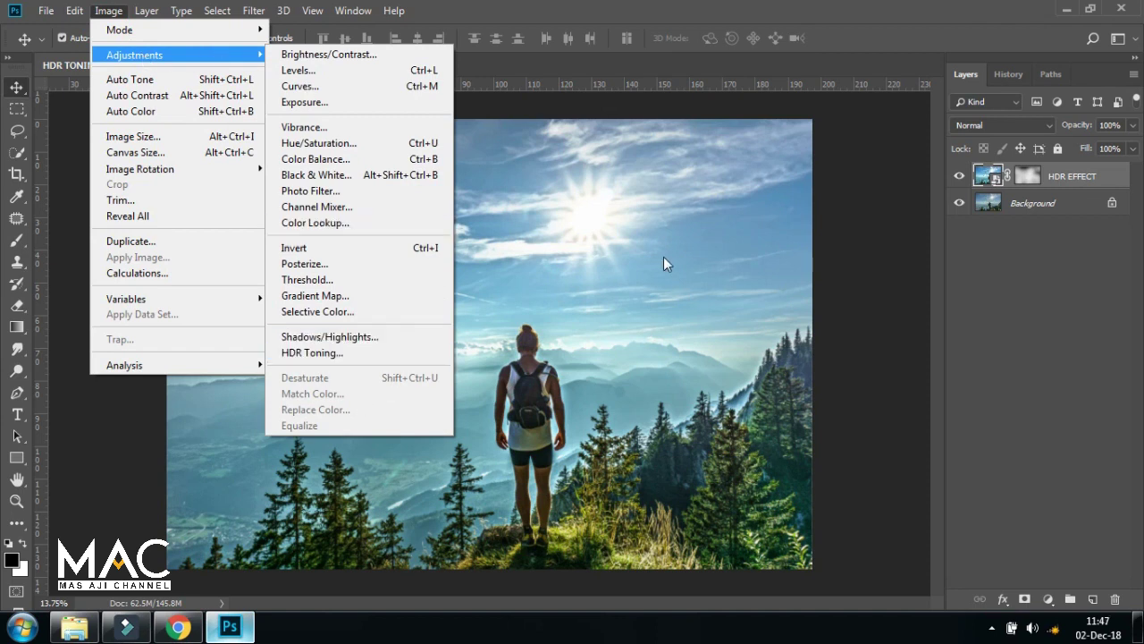
click(654, 257)
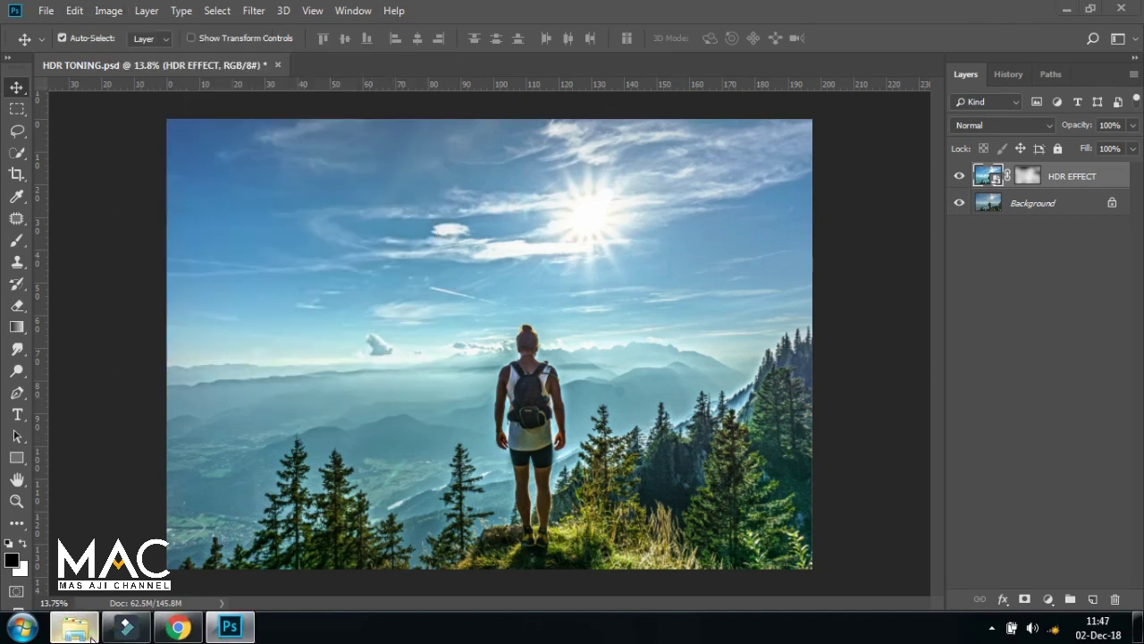
click(74, 627)
View hiker-918473 and then the AFTER image in Photo Viewer, and close the viewer
double_click(368, 148)
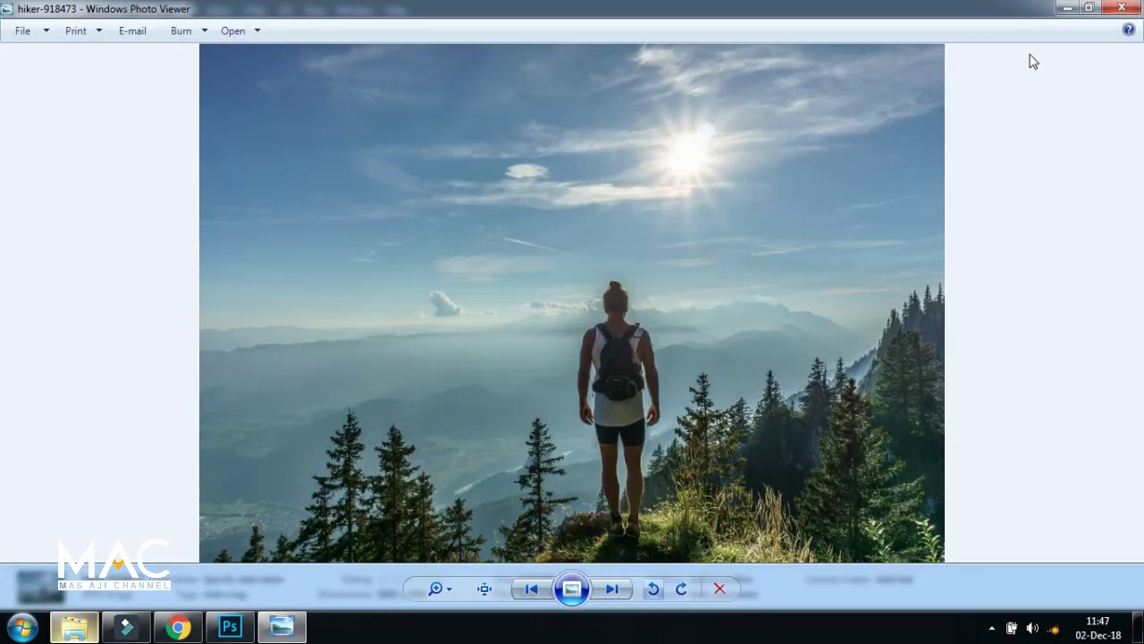
click(531, 589)
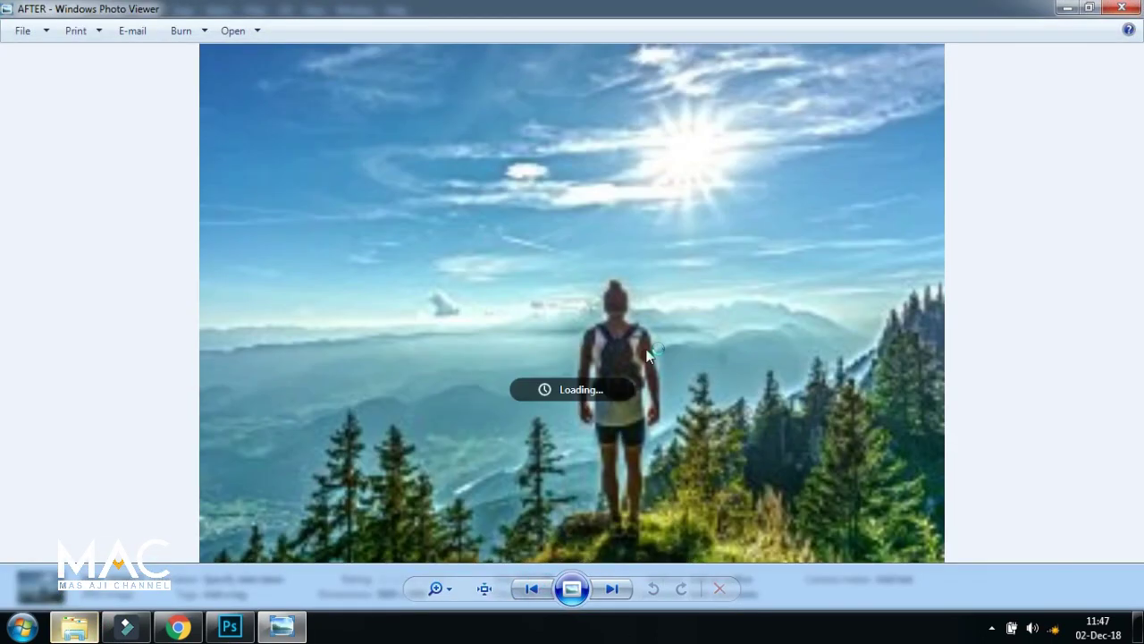
click(1121, 8)
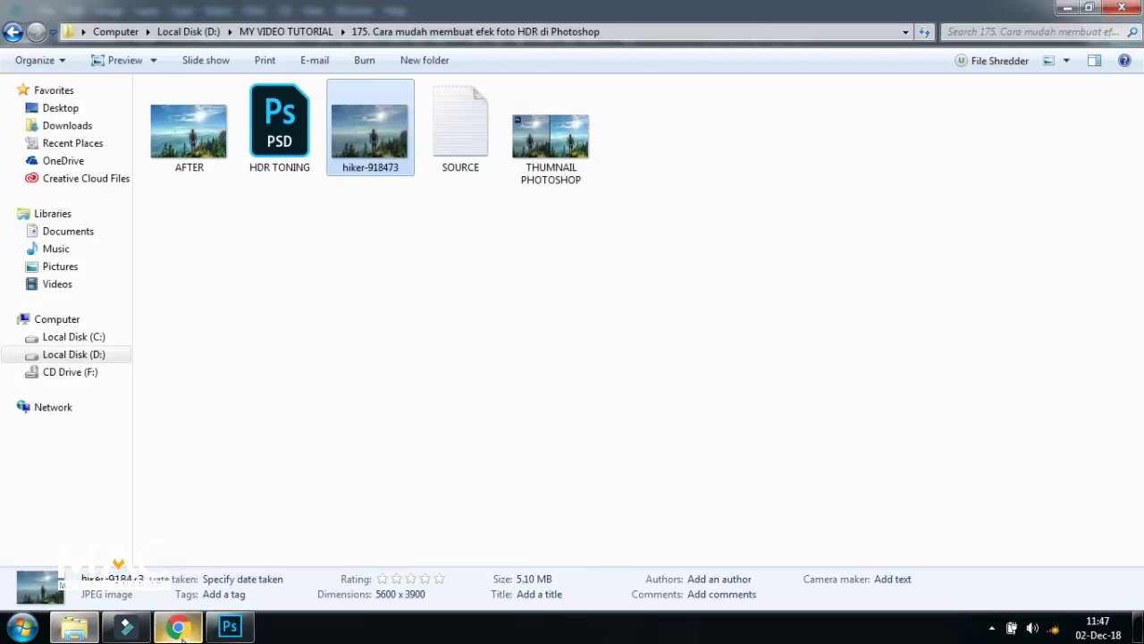
Switch to Chrome showing the tutorial creator's YouTube channel page
click(181, 630)
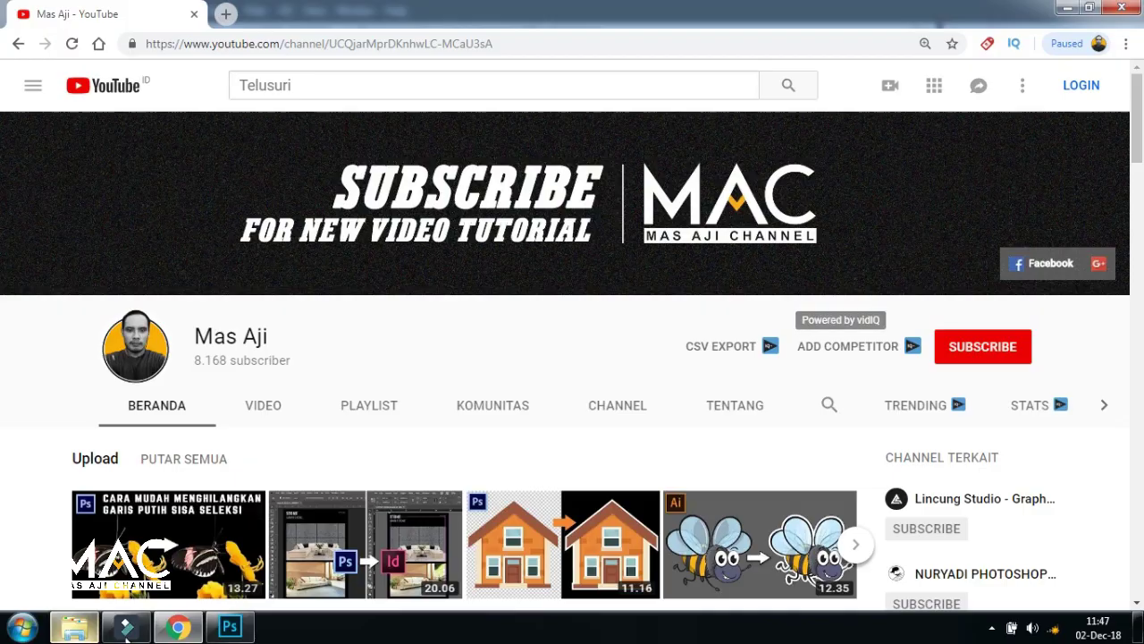
Back in Photoshop, close the HDR TONING document without saving
click(230, 627)
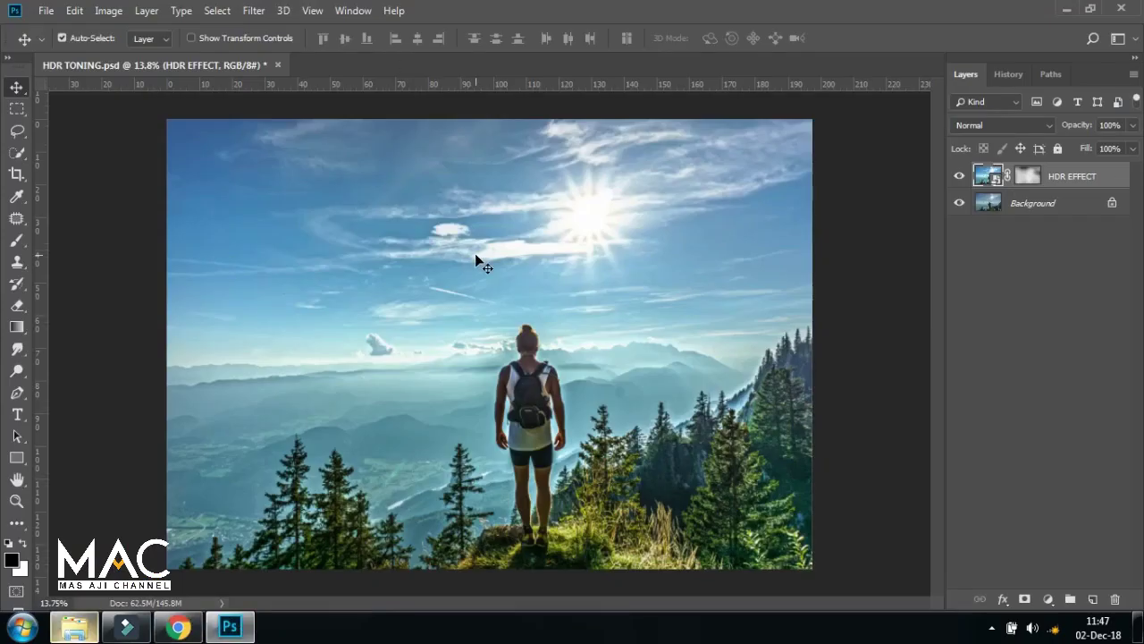
click(277, 65)
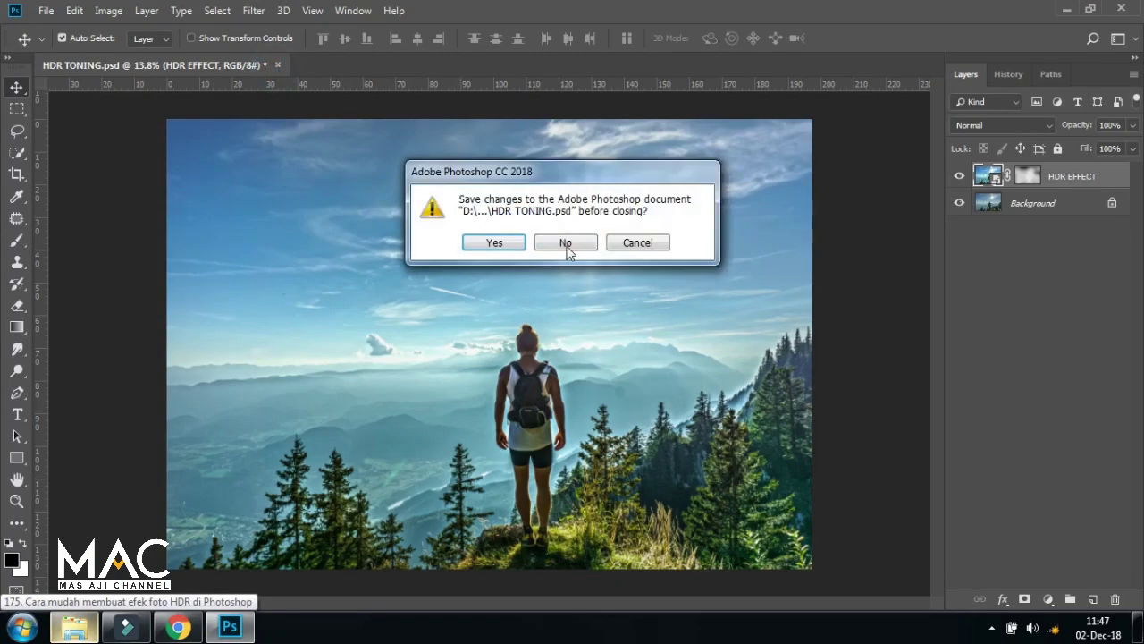
click(567, 245)
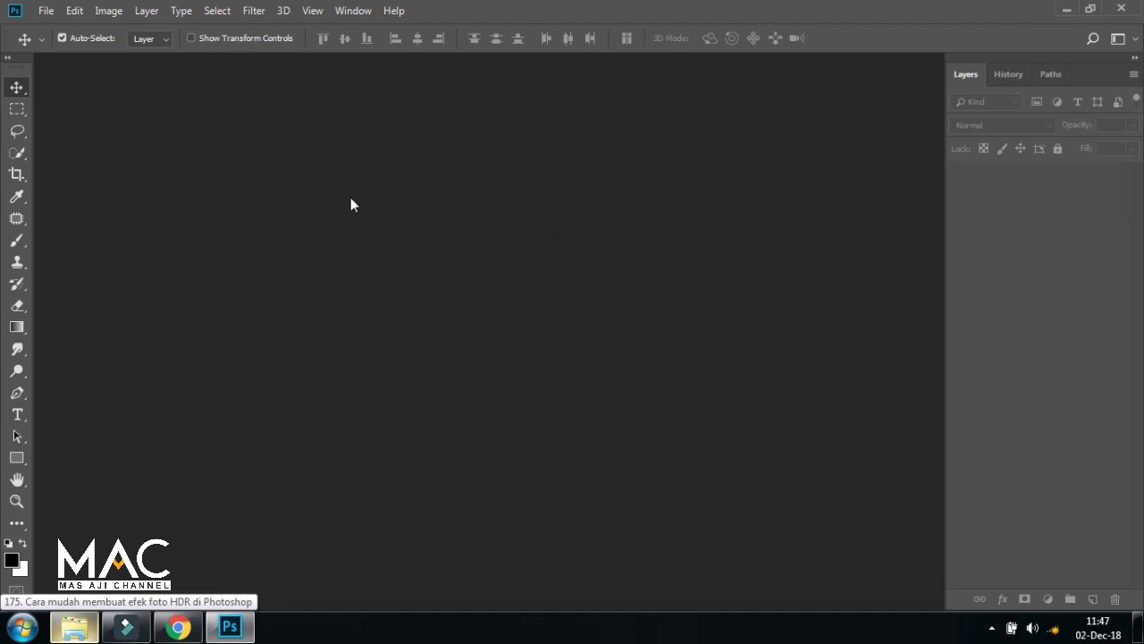
Open hiker-918473.jpg as a fresh document
click(45, 10)
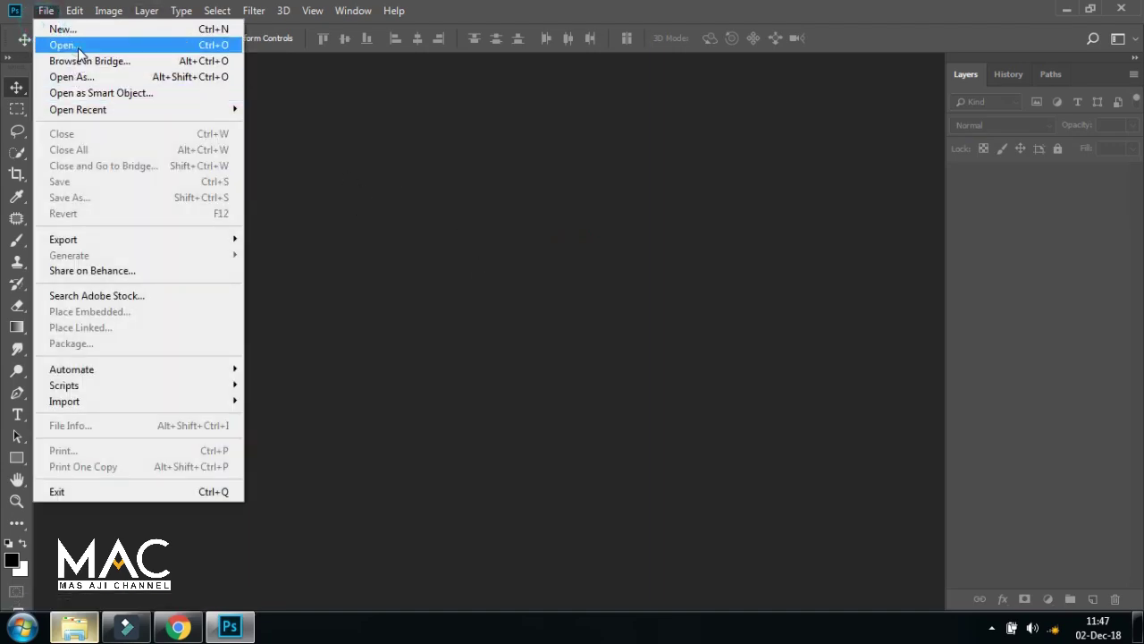
click(78, 43)
click(542, 234)
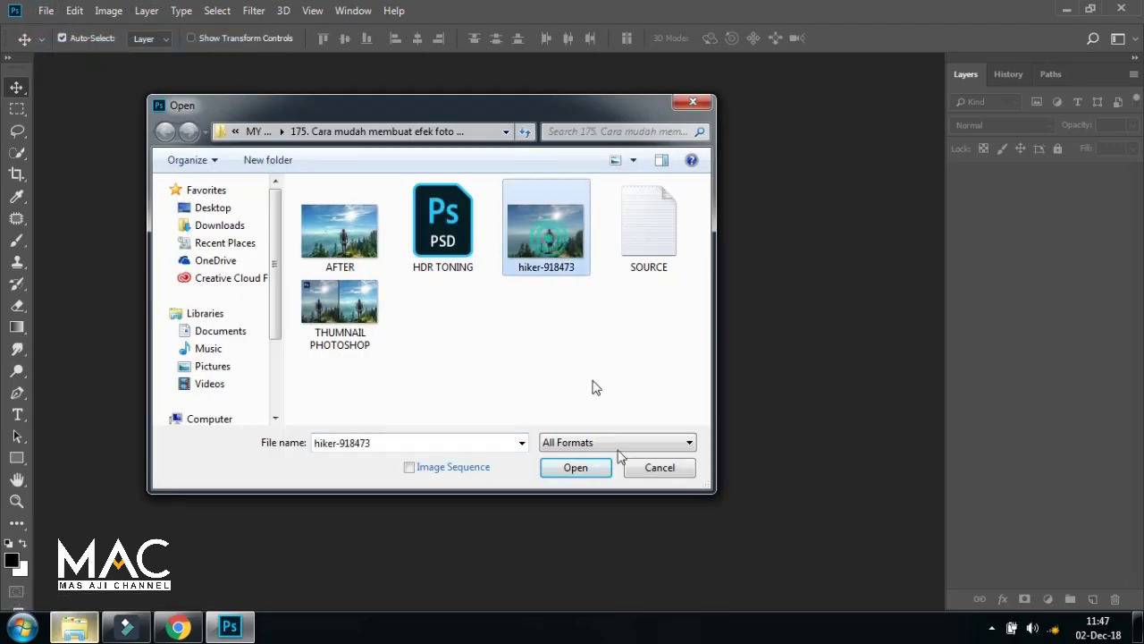
click(589, 467)
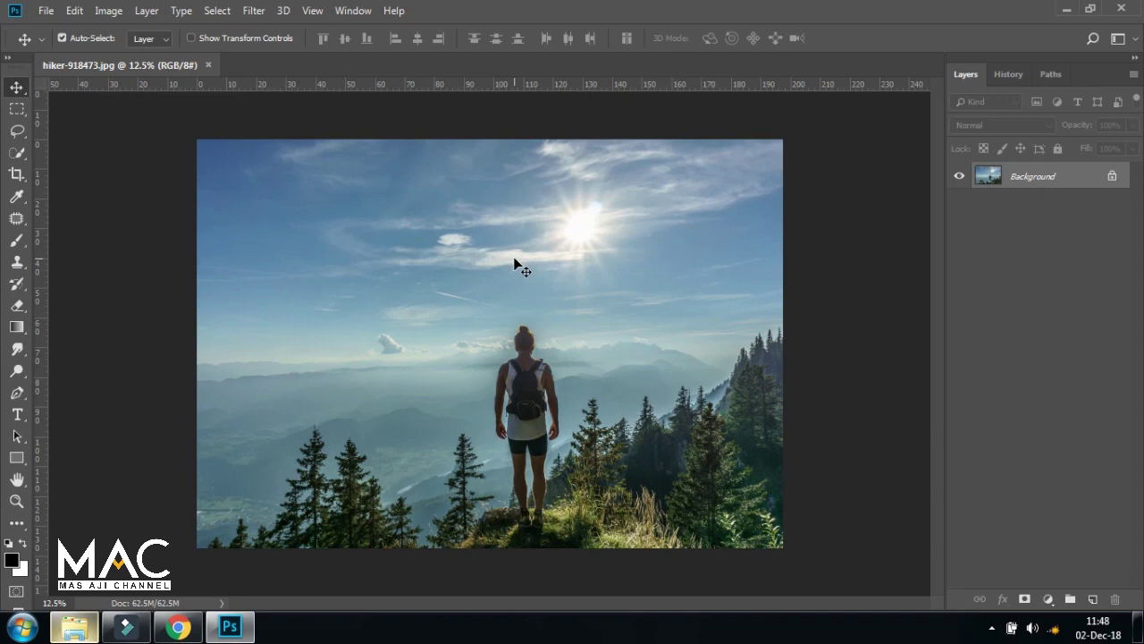
Duplicate the Background layer and name the copy EFFECT HDR
key(ctrl+j)
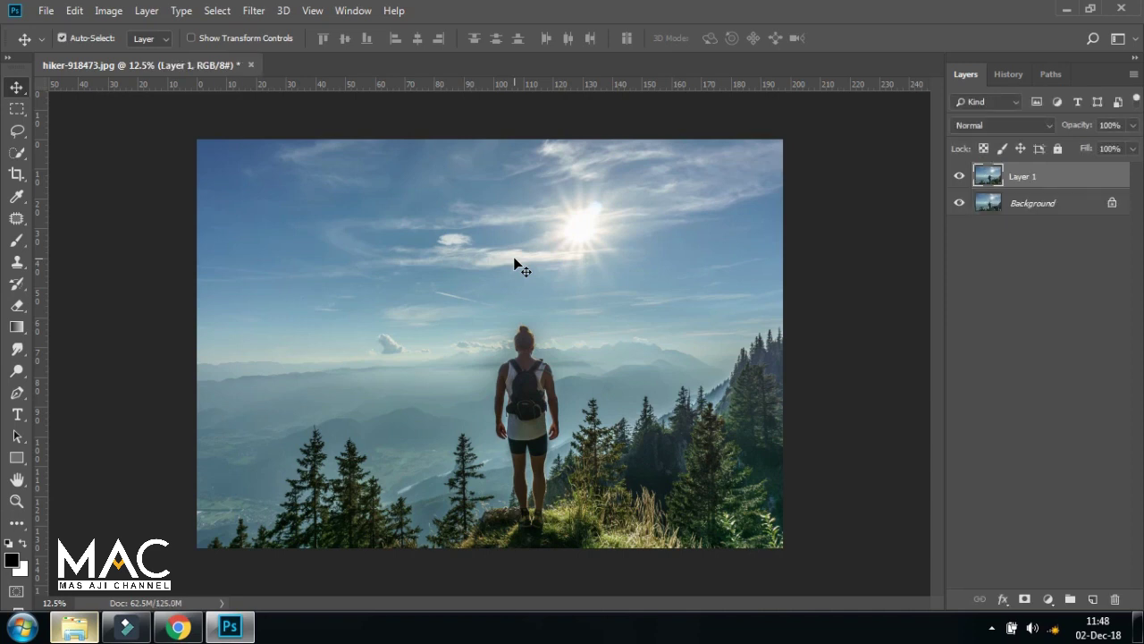
double_click(1028, 175)
key(BackSpace)
text(EFFECT HDR)
key(Return)
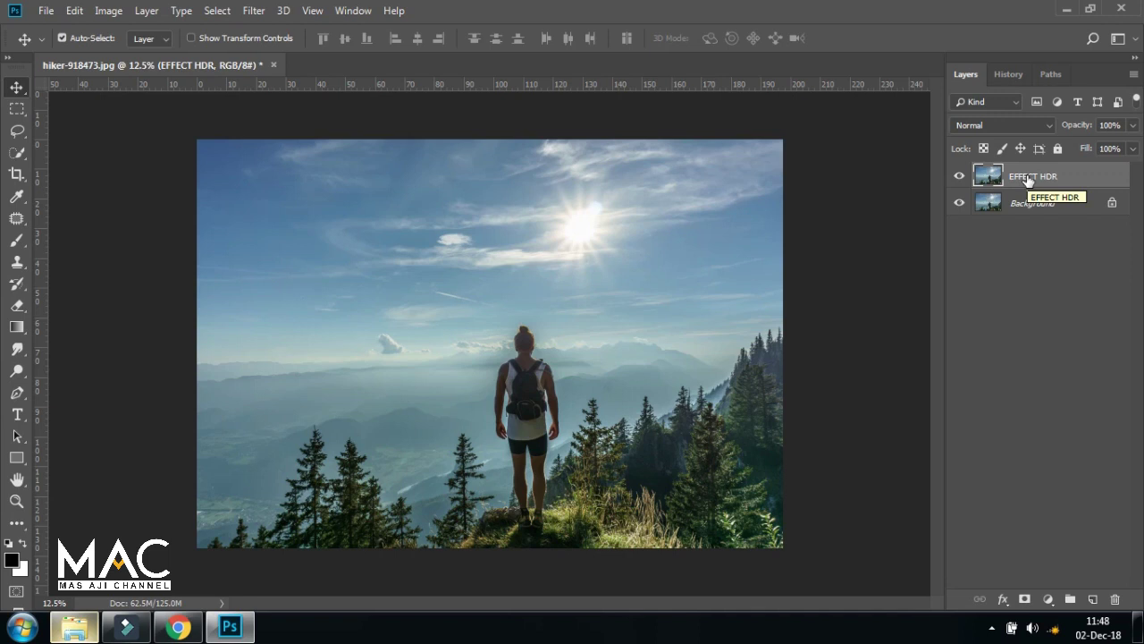
Convert EFFECT HDR to a smart object and open its contents as EFFECT HDR.psb
right_click(1028, 180)
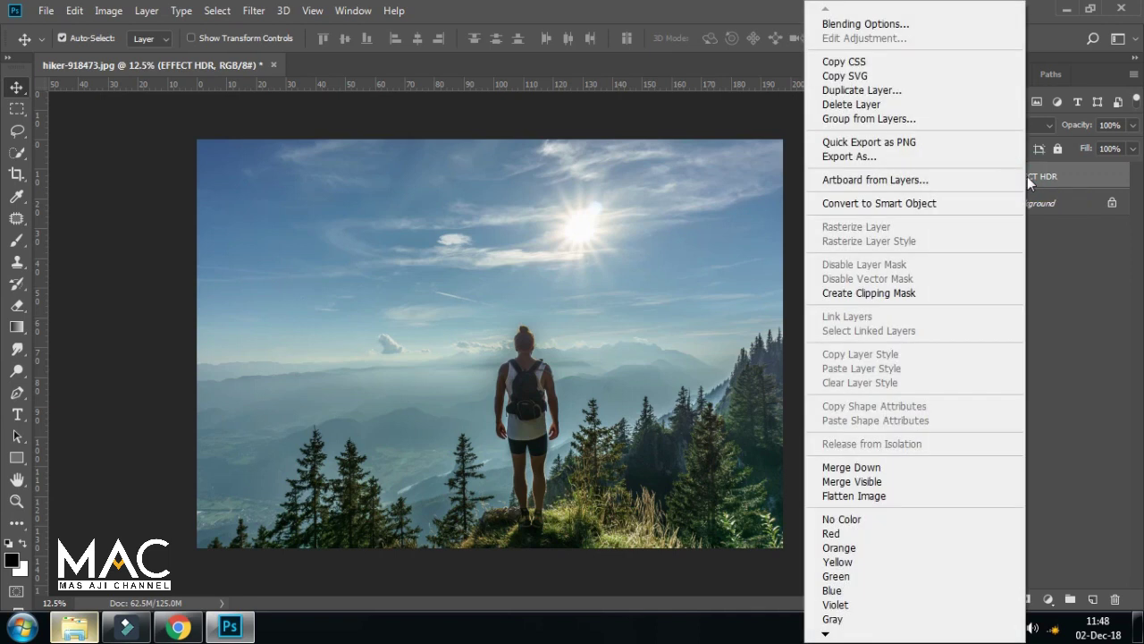
click(1069, 181)
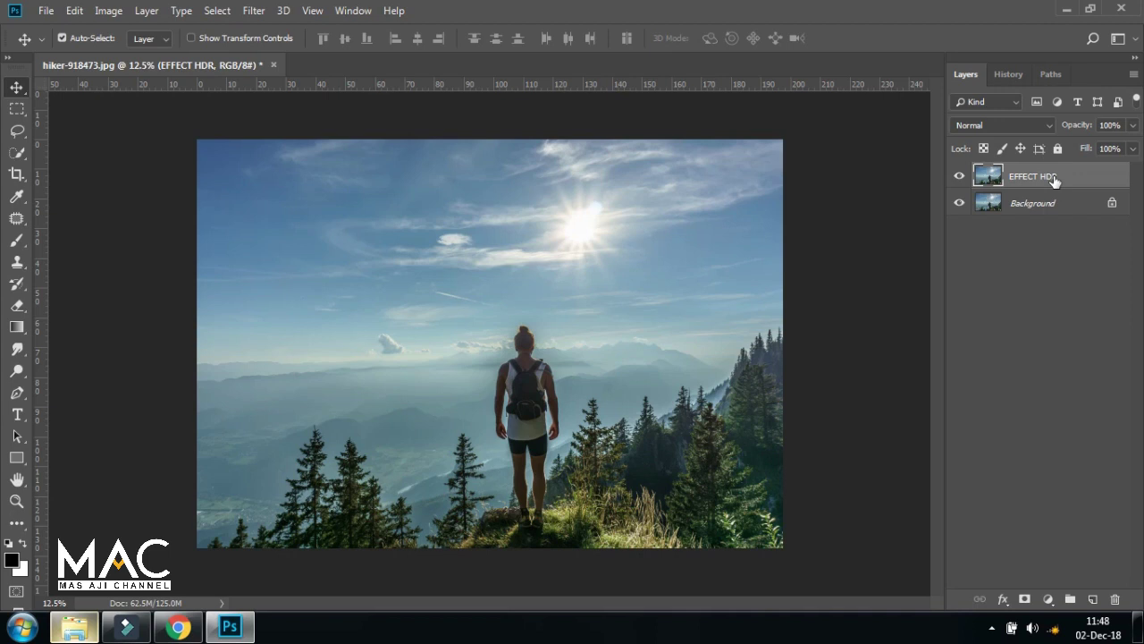
right_click(1054, 178)
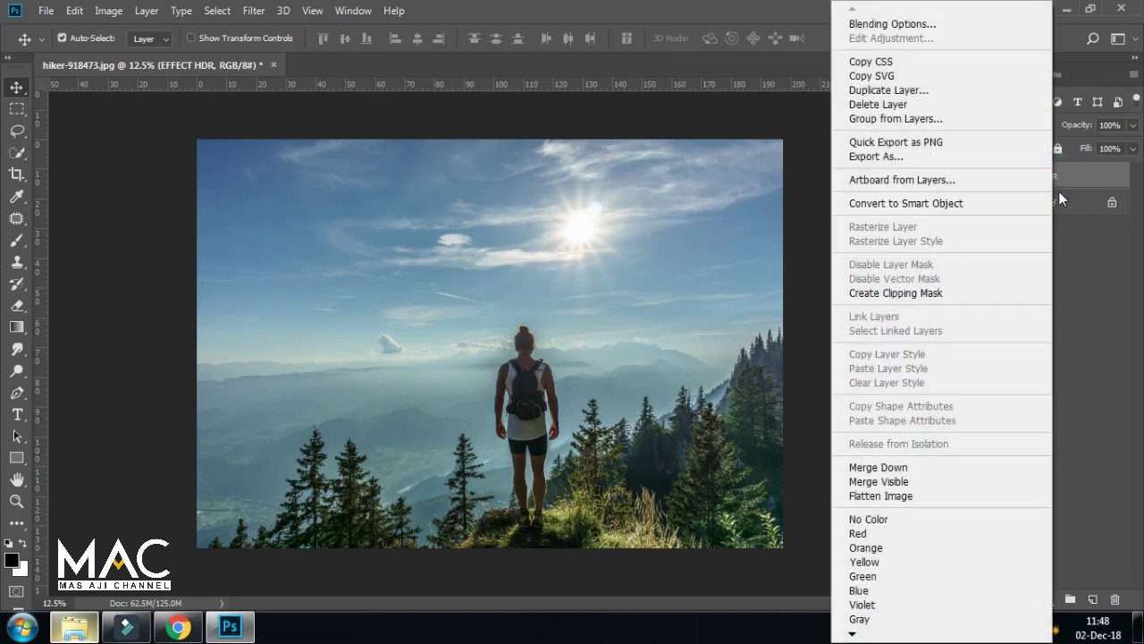
click(936, 204)
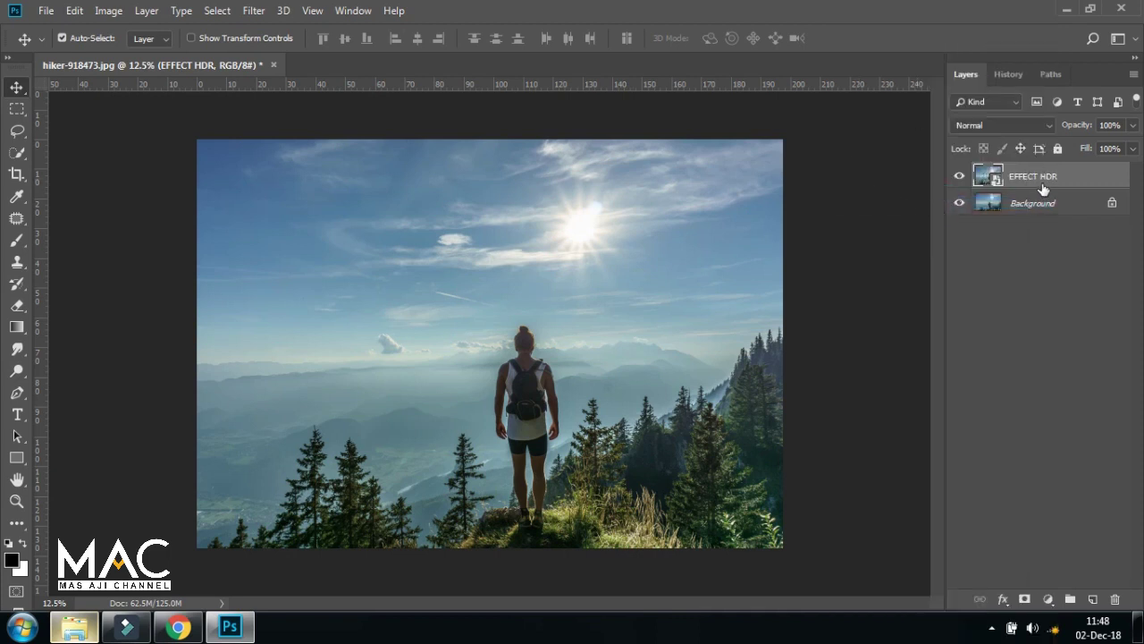
double_click(996, 181)
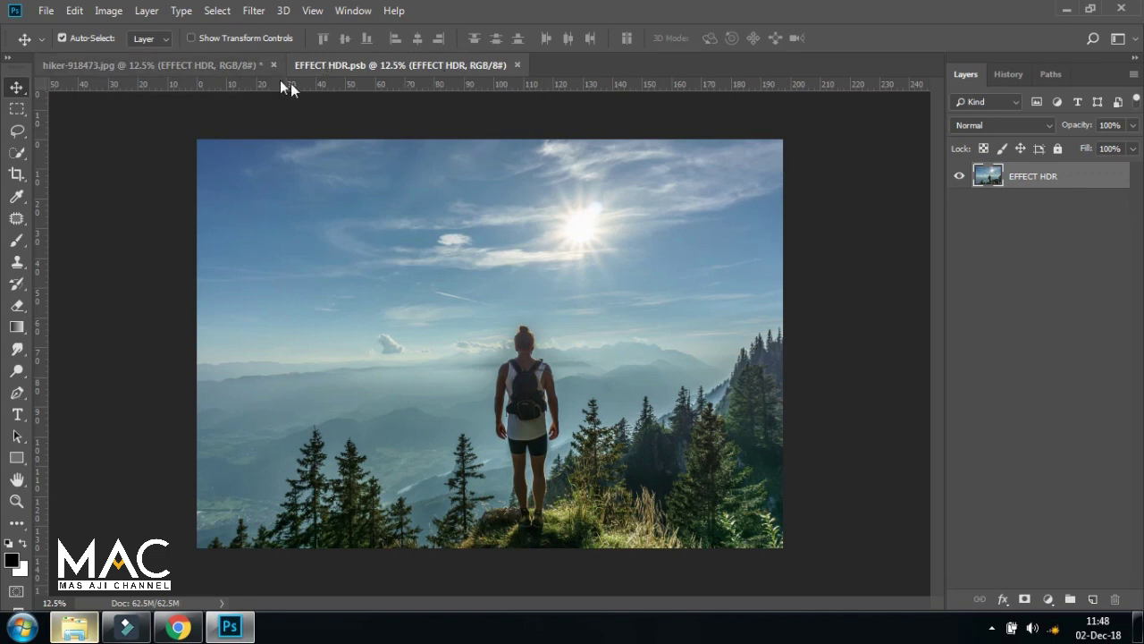
Apply Image > Adjustments > HDR Toning to EFFECT HDR.psb, accepting the flatten warning
click(150, 64)
click(374, 65)
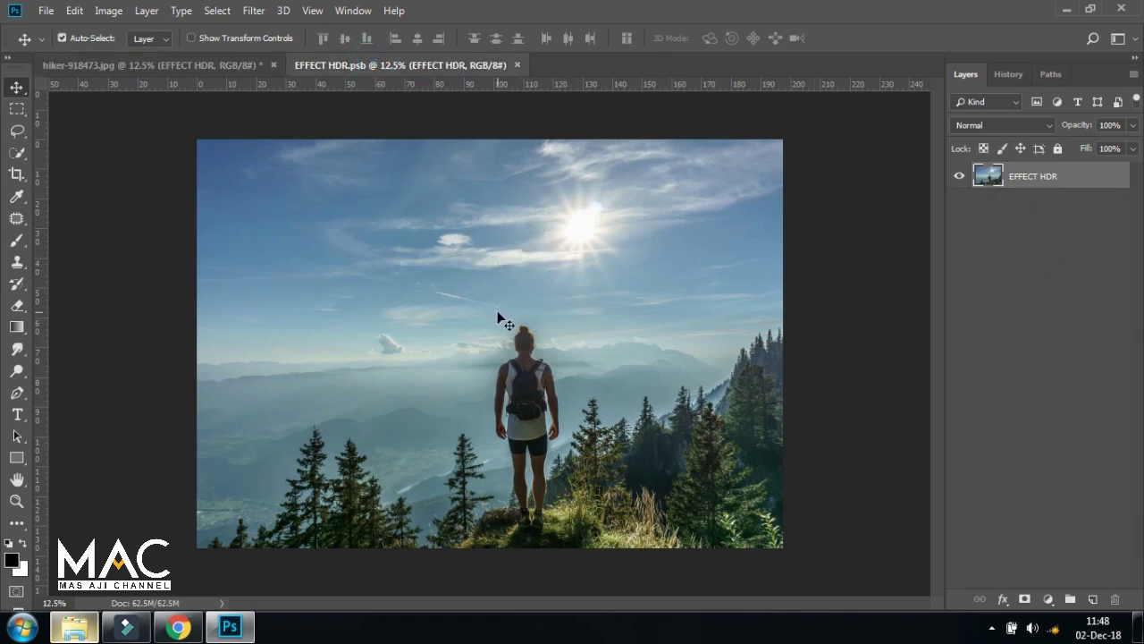
click(109, 11)
click(154, 55)
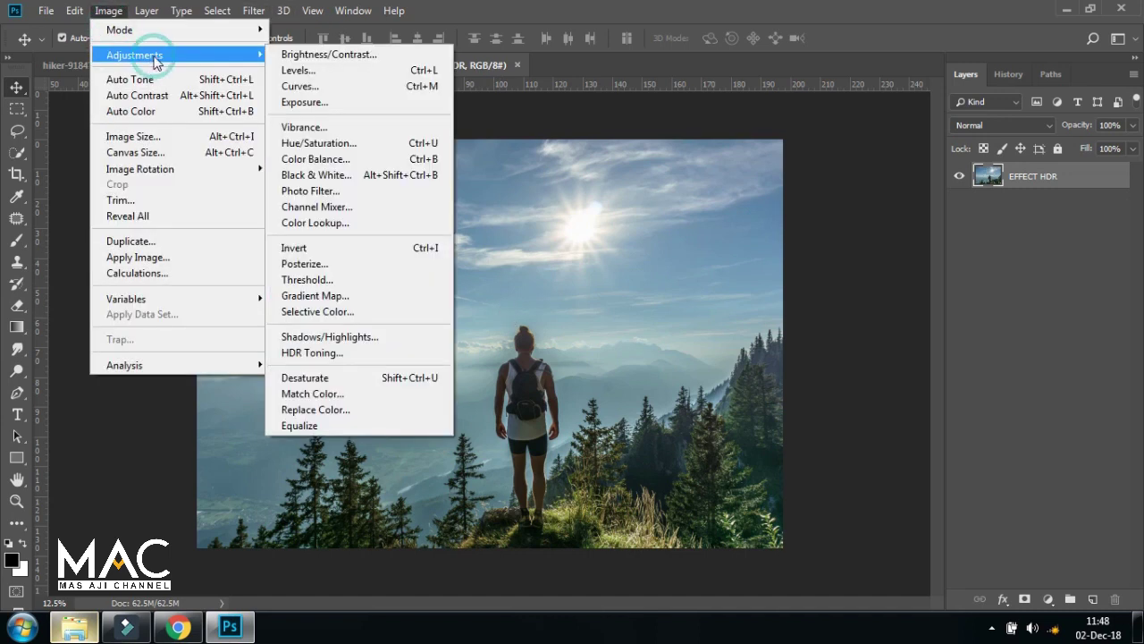
click(349, 354)
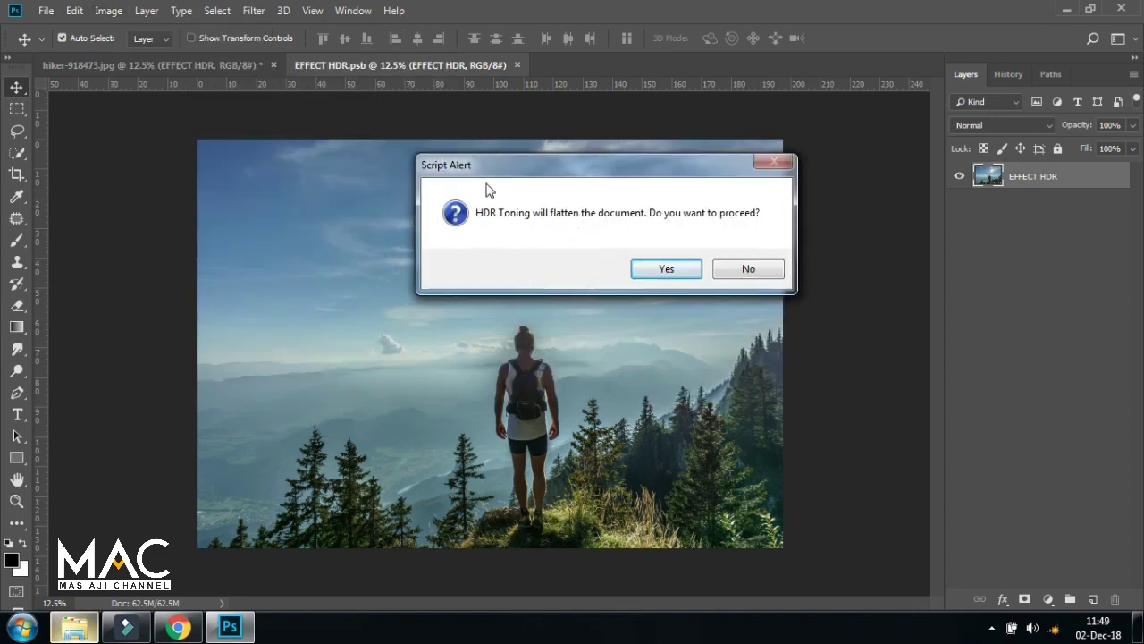
click(650, 272)
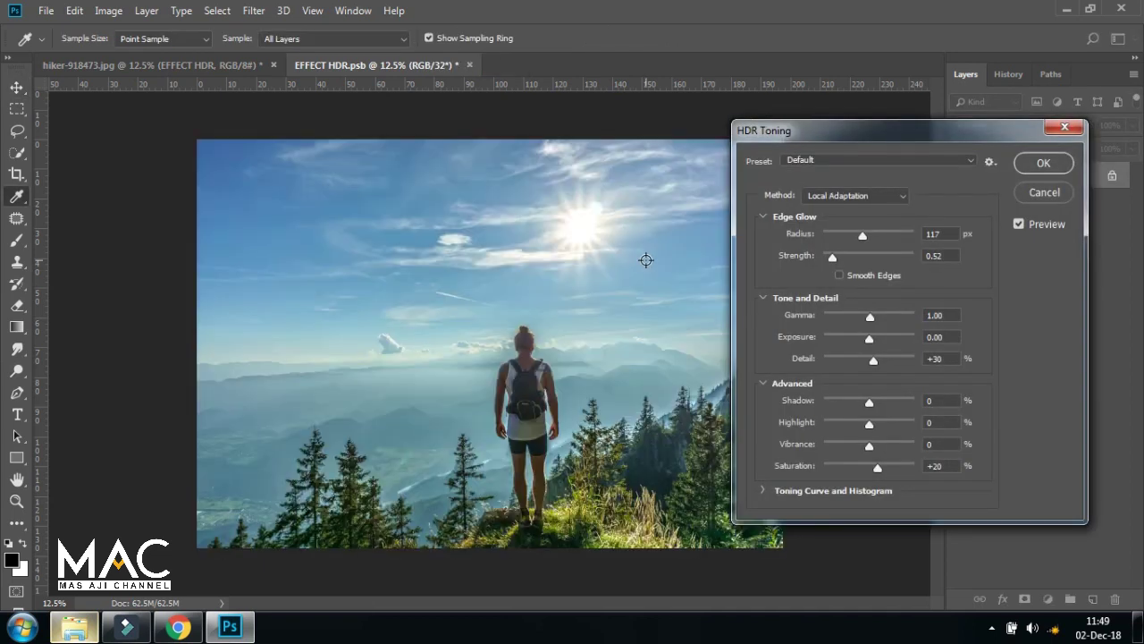
Set the HDR Toning Edge Glow radius to 100 px
drag(842, 130, 820, 98)
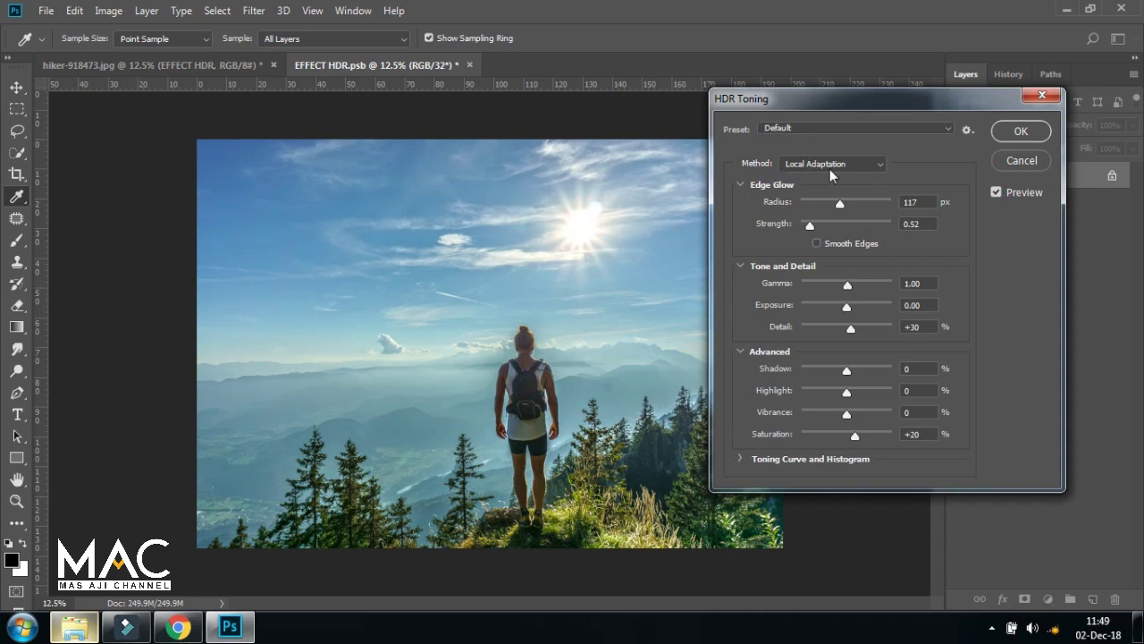
drag(840, 206, 867, 206)
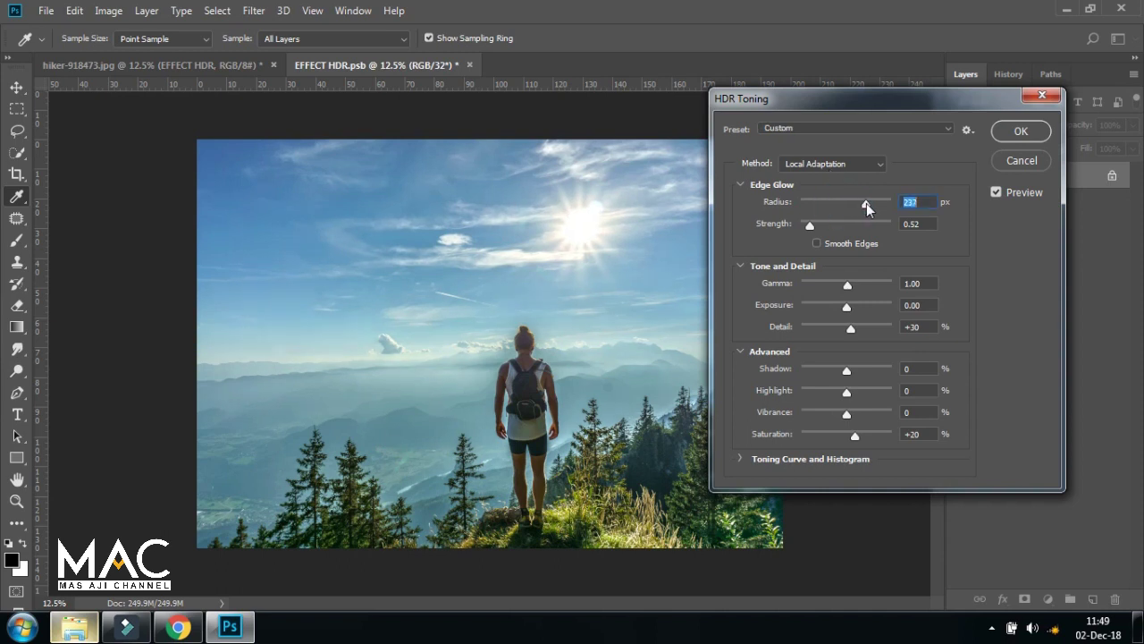
text(100)
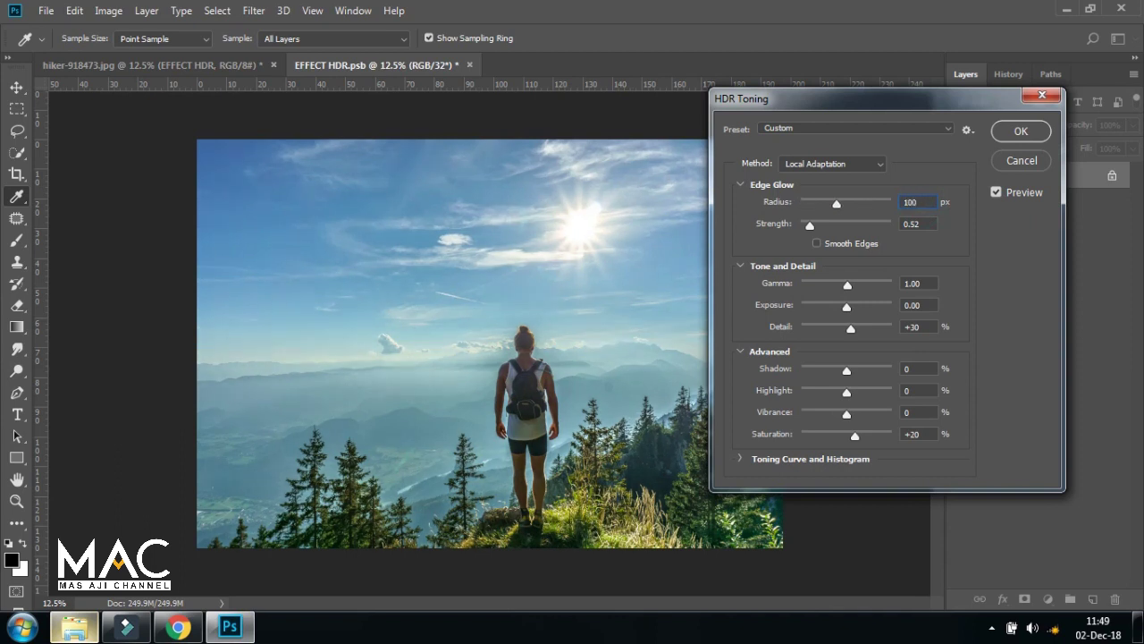
Set Edge Glow Strength to 1.35, turn on Smooth Edges, and raise Detail
drag(810, 226, 817, 225)
drag(827, 230, 828, 238)
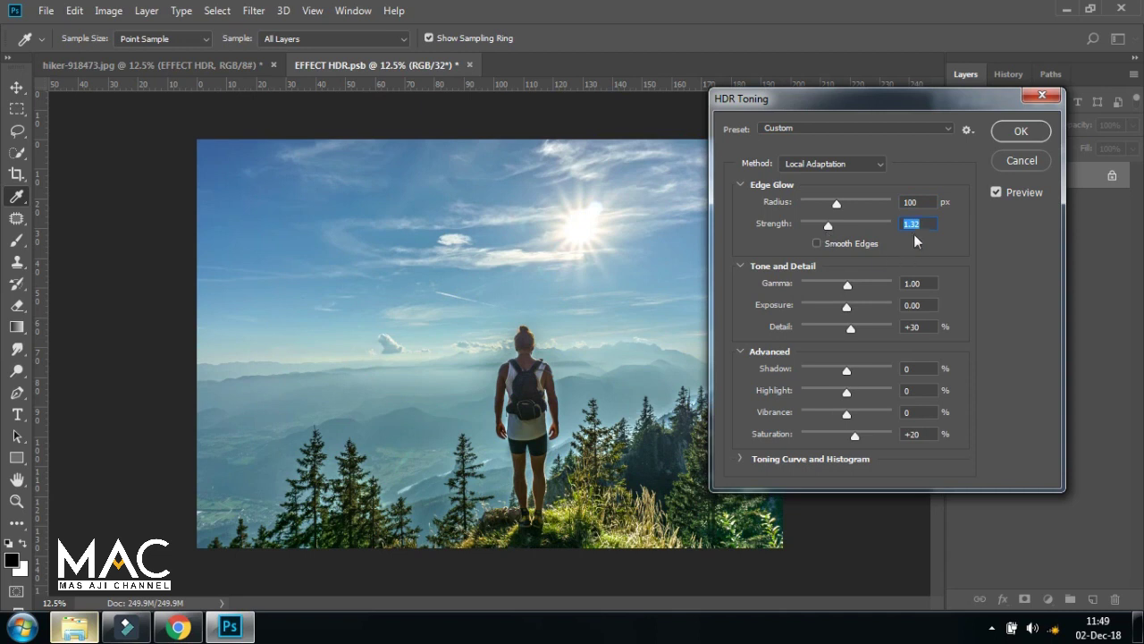
text(1.35)
click(816, 243)
drag(851, 328, 864, 330)
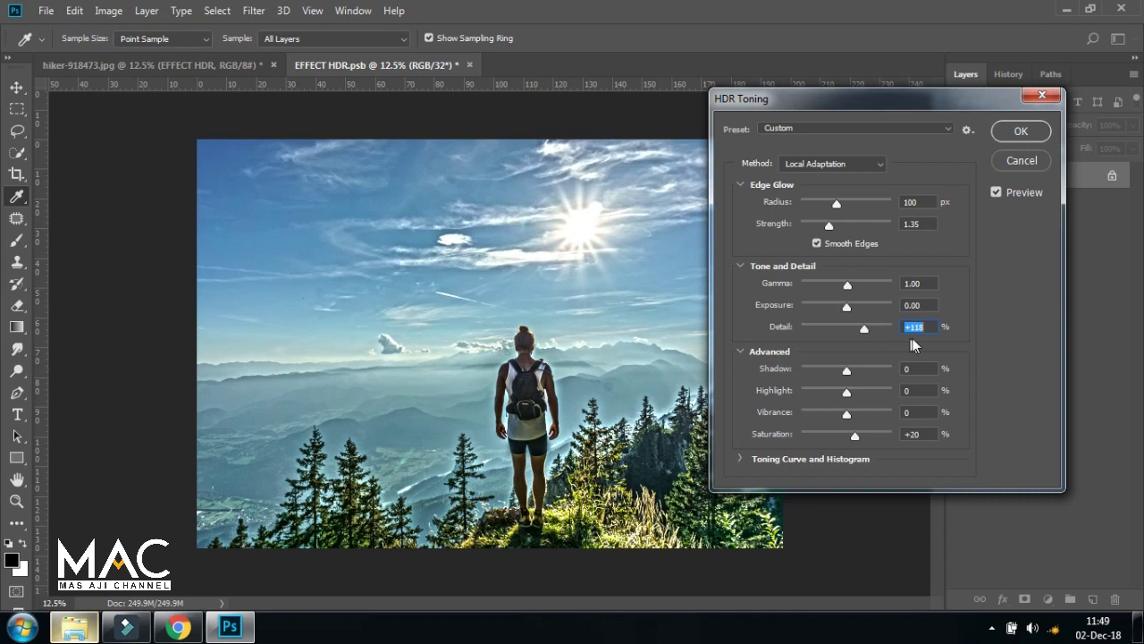
text(100)
text(+1)
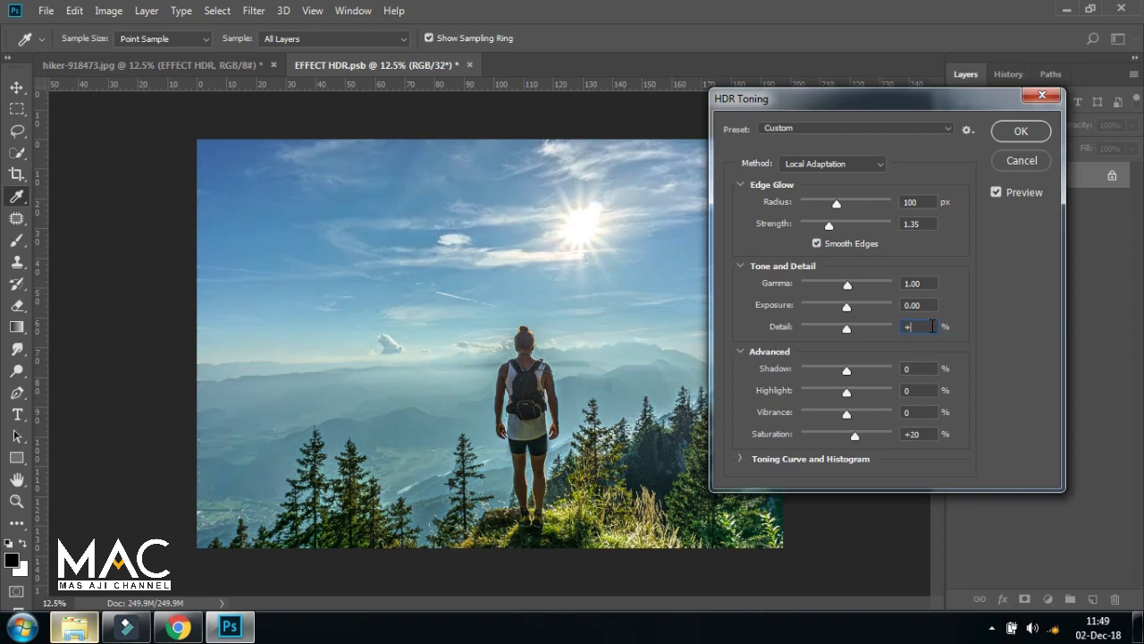
text(0)
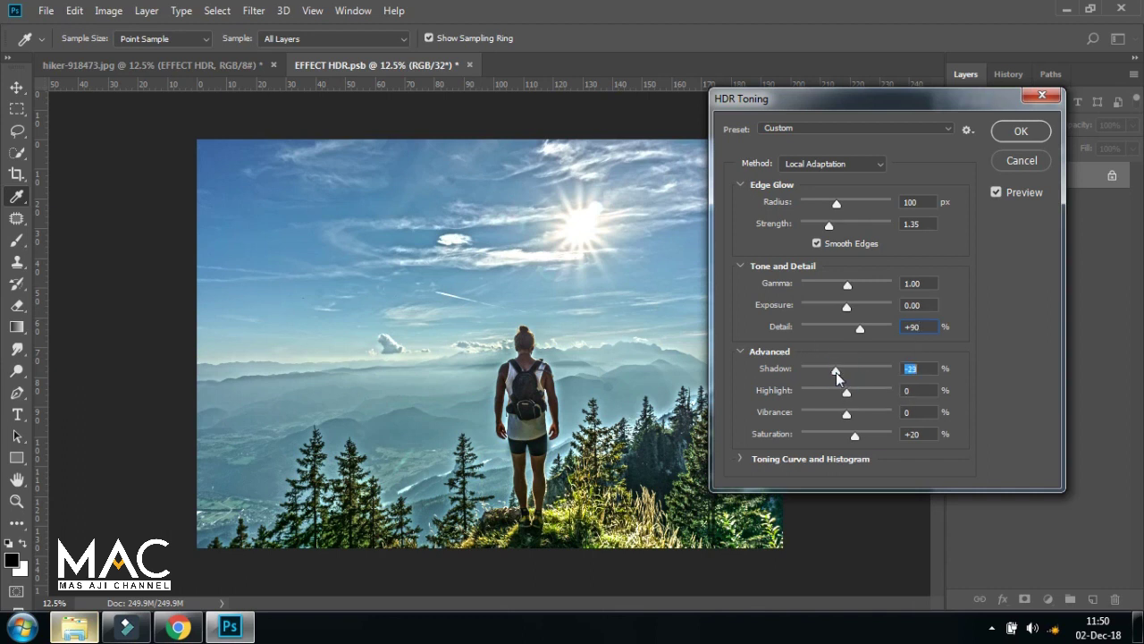
Set Shadow to -20, Highlight to +30 and Vibrance to +55
drag(833, 371, 837, 374)
double_click(909, 368)
text(-20)
drag(848, 396, 857, 394)
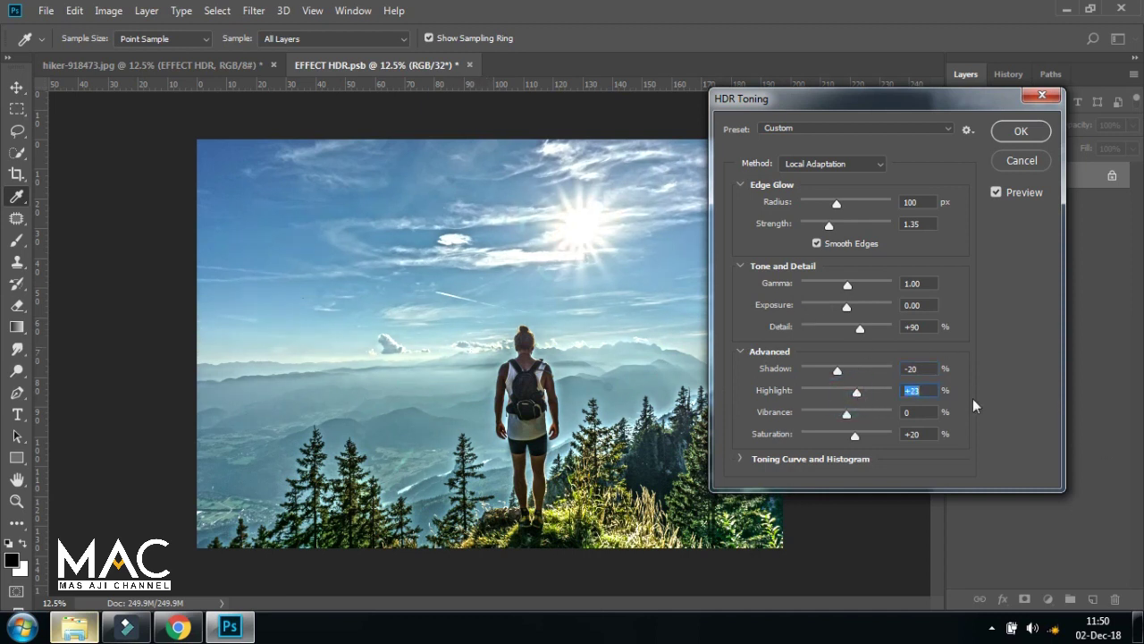
text(+3)
text(0)
drag(848, 422, 860, 420)
click(920, 413)
key(BackSpace)
text(55)
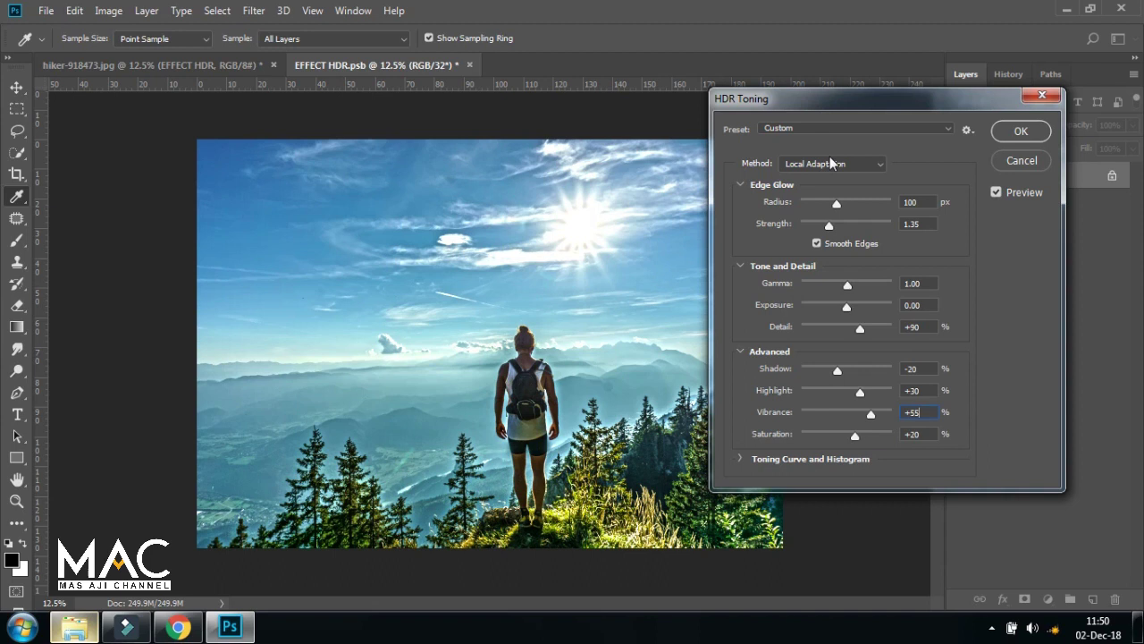
Reposition the dialog, compare with Preview off and on, and apply the HDR toning
drag(862, 110, 867, 164)
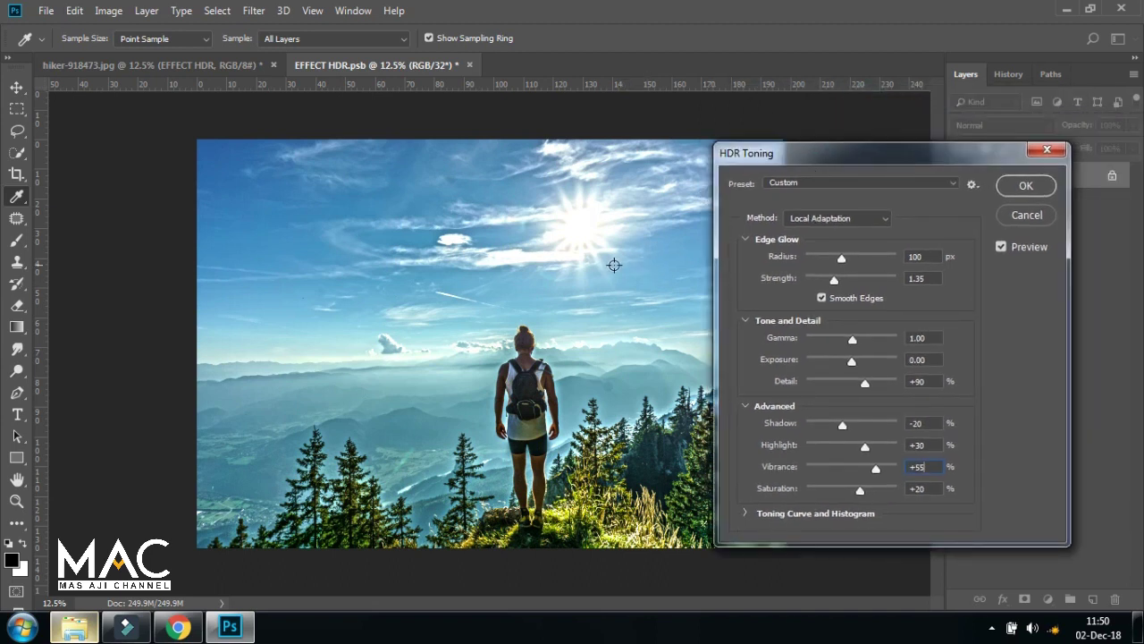
mouse_move(776, 182)
mouse_down()
mouse_move(693, 263)
mouse_move(753, 191)
mouse_up()
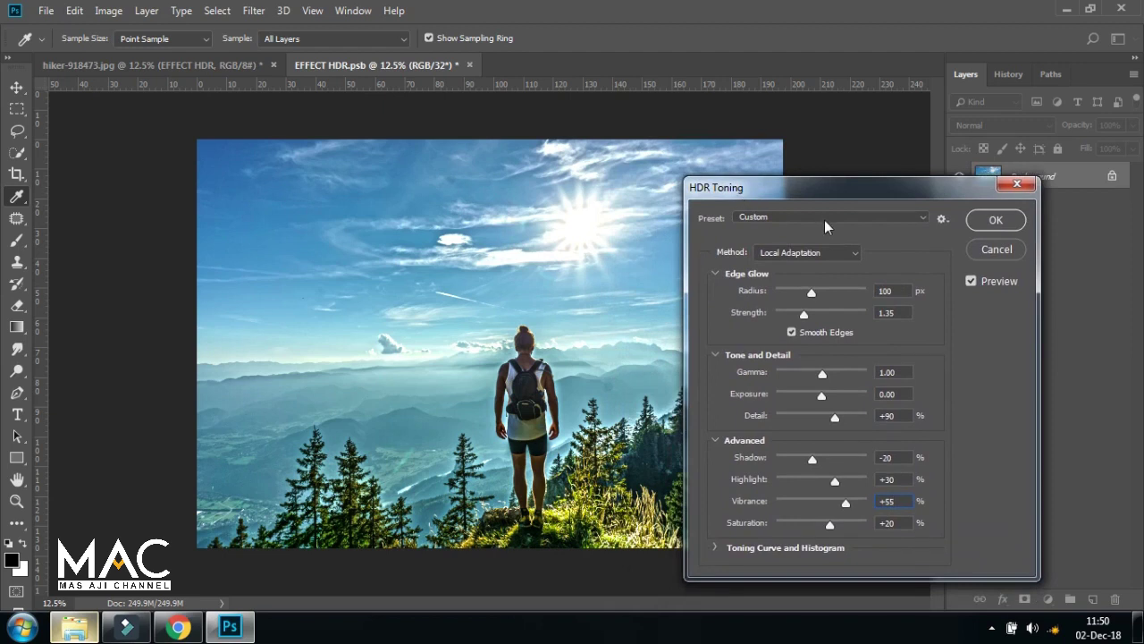
mouse_move(821, 201)
mouse_down()
mouse_move(865, 221)
mouse_move(775, 200)
mouse_up()
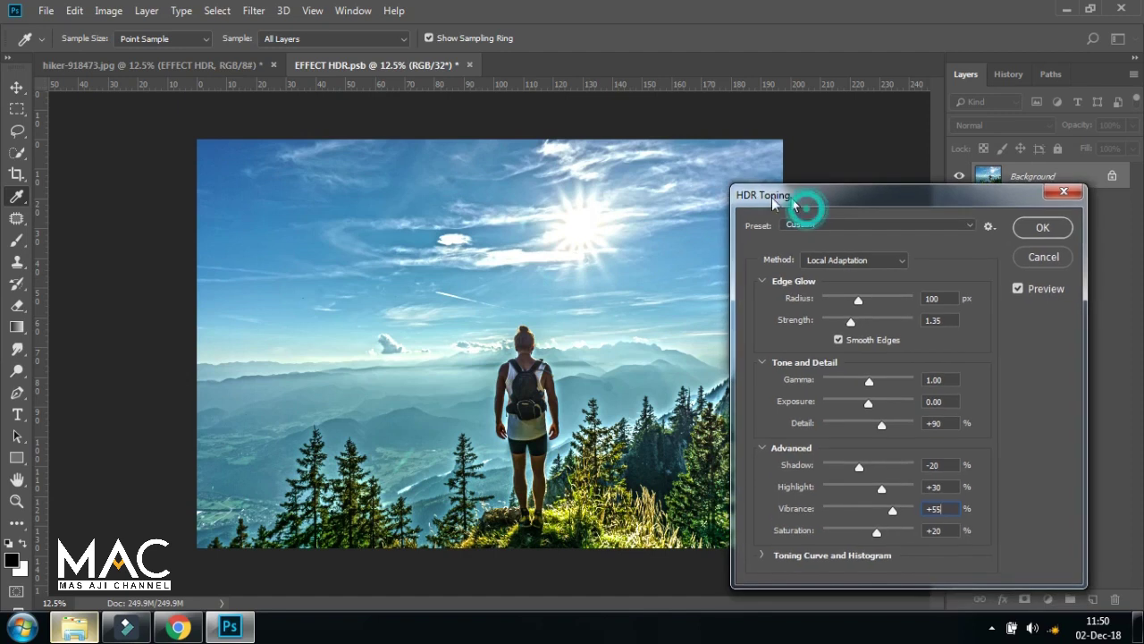
click(1019, 290)
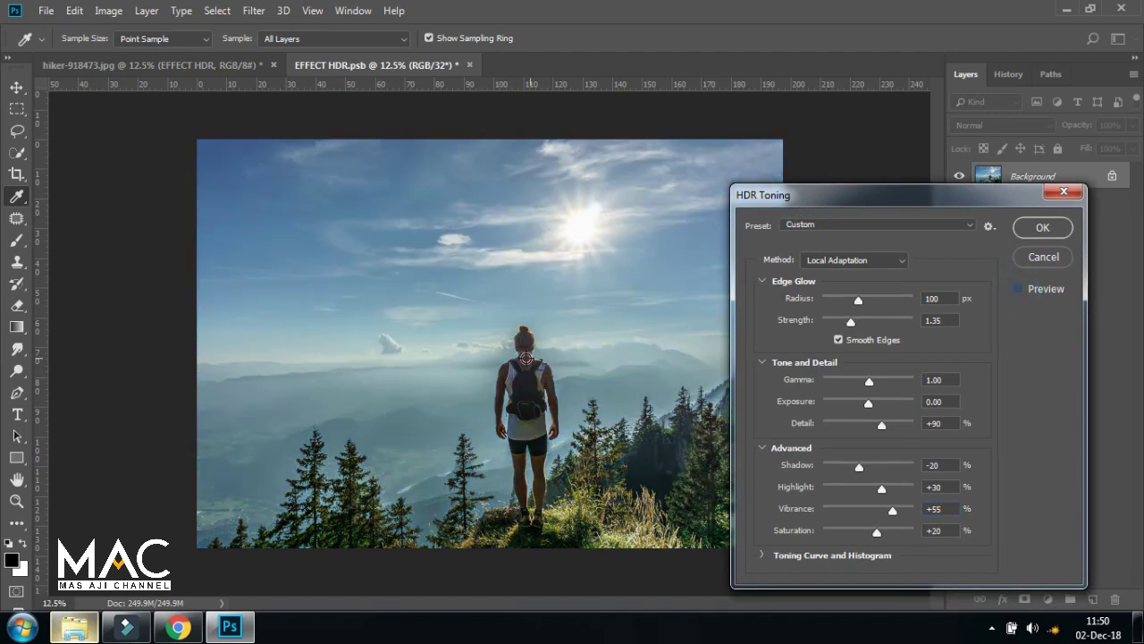
click(1018, 289)
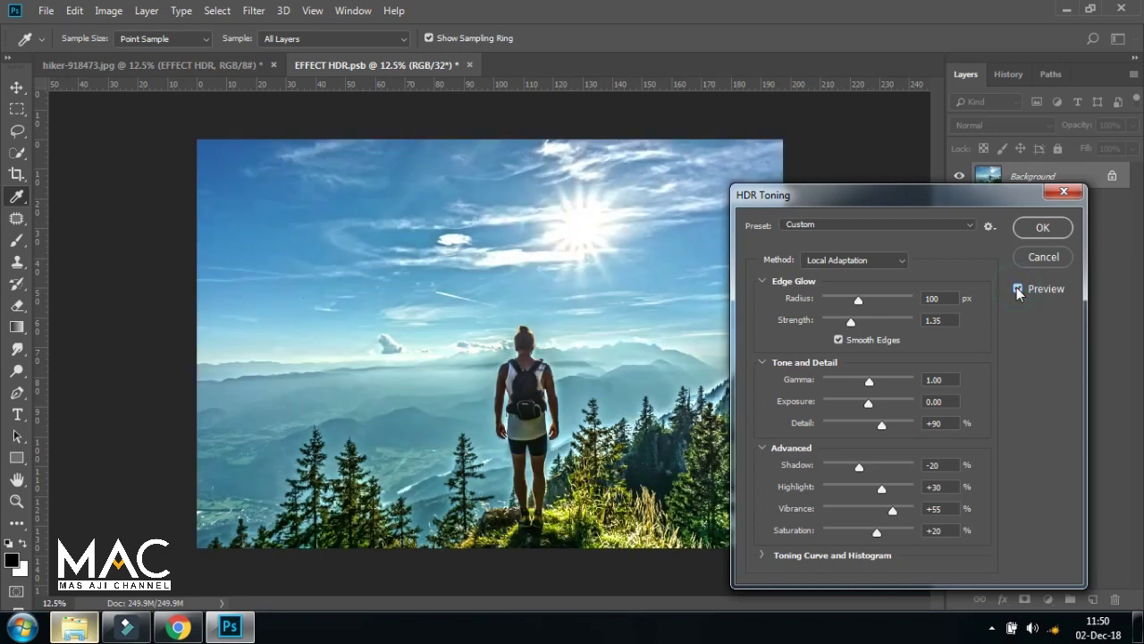
click(1035, 228)
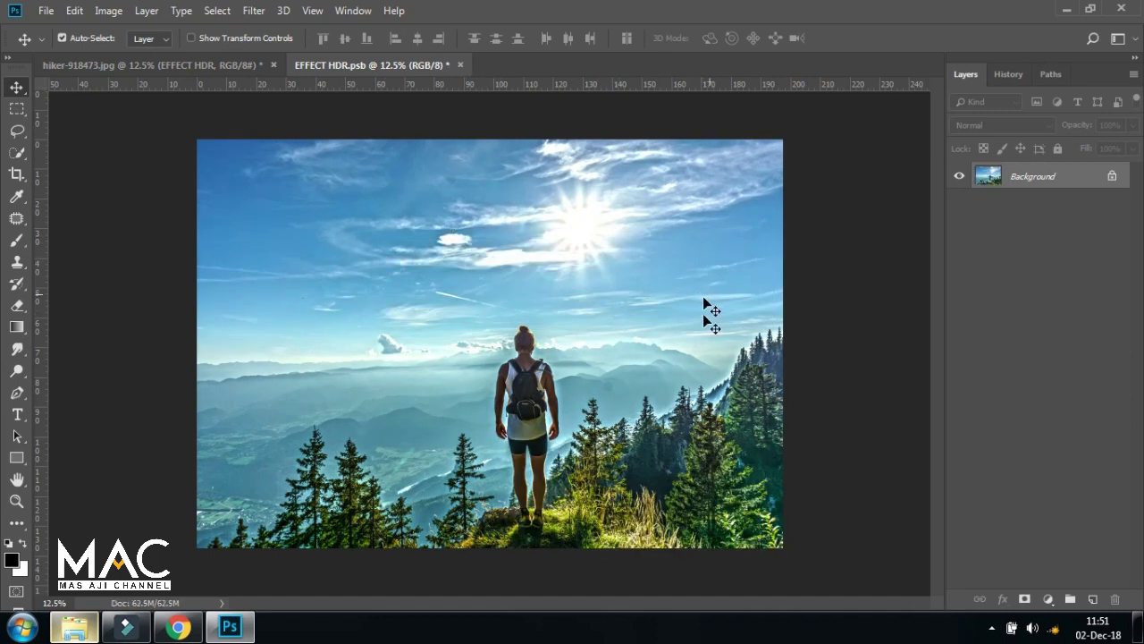
Save and close EFFECT HDR.psb, then toggle the EFFECT HDR layer's visibility to compare
click(46, 11)
click(72, 183)
click(453, 65)
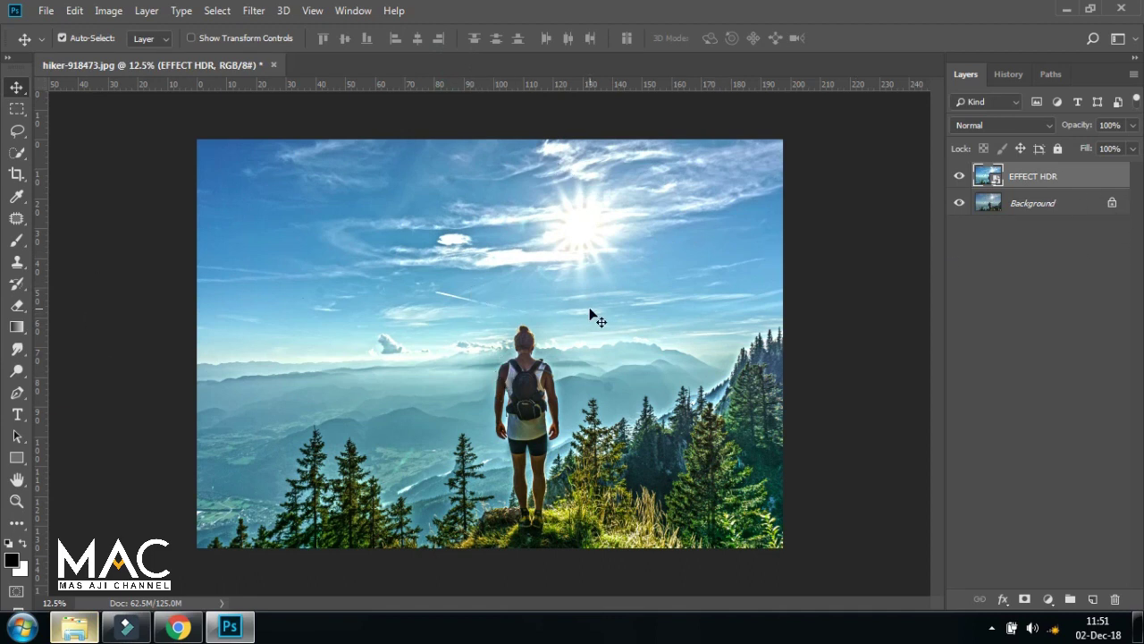
click(961, 177)
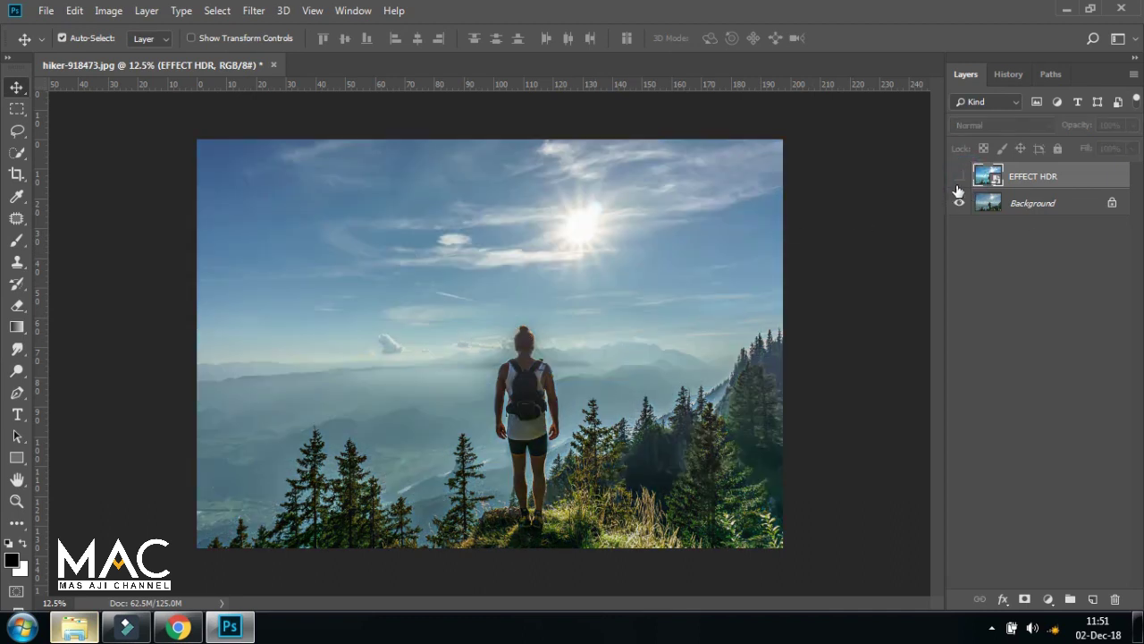
click(959, 176)
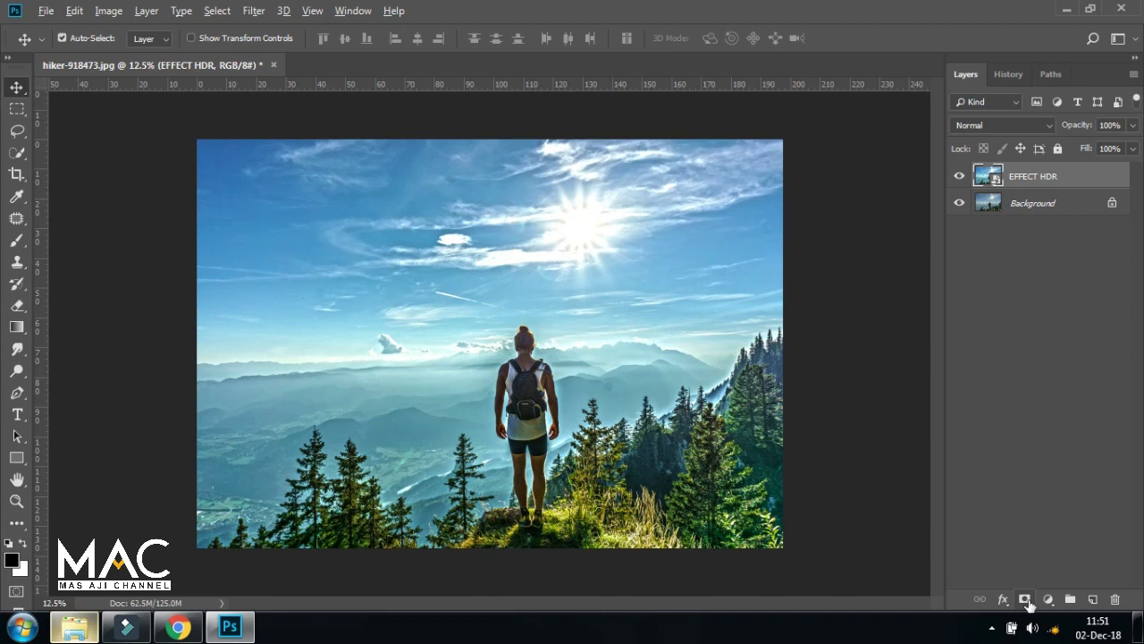
Alt-click Add Layer Mask so EFFECT HDR gets a black mask hiding the toning
alt+click(1026, 600)
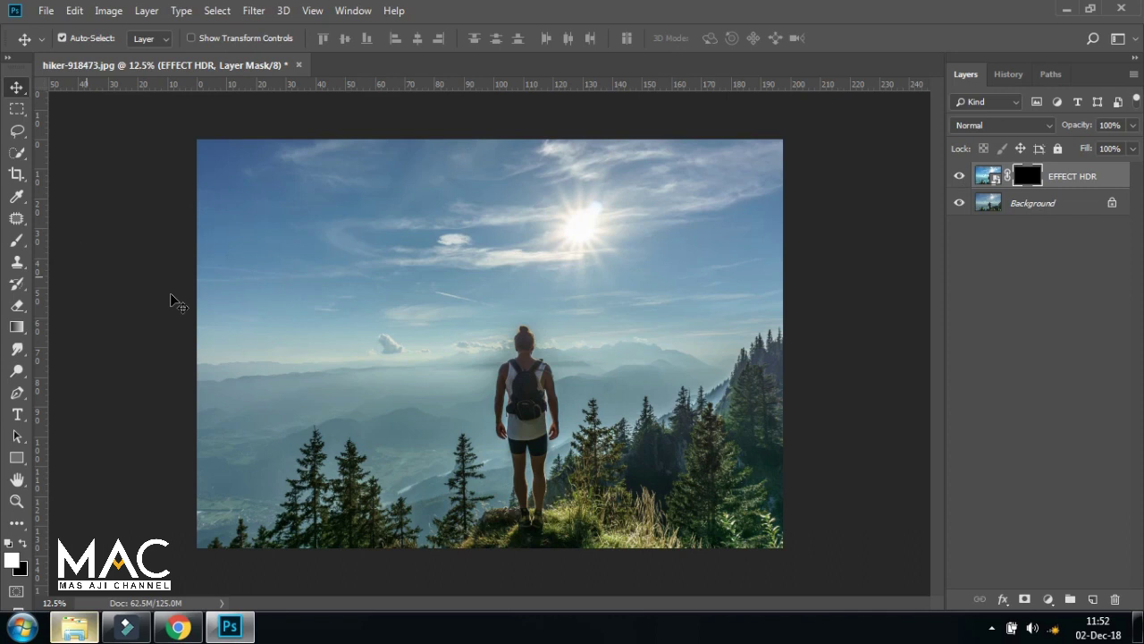
Select the Brush tool with the Soft Round brush from General Brushes
click(18, 243)
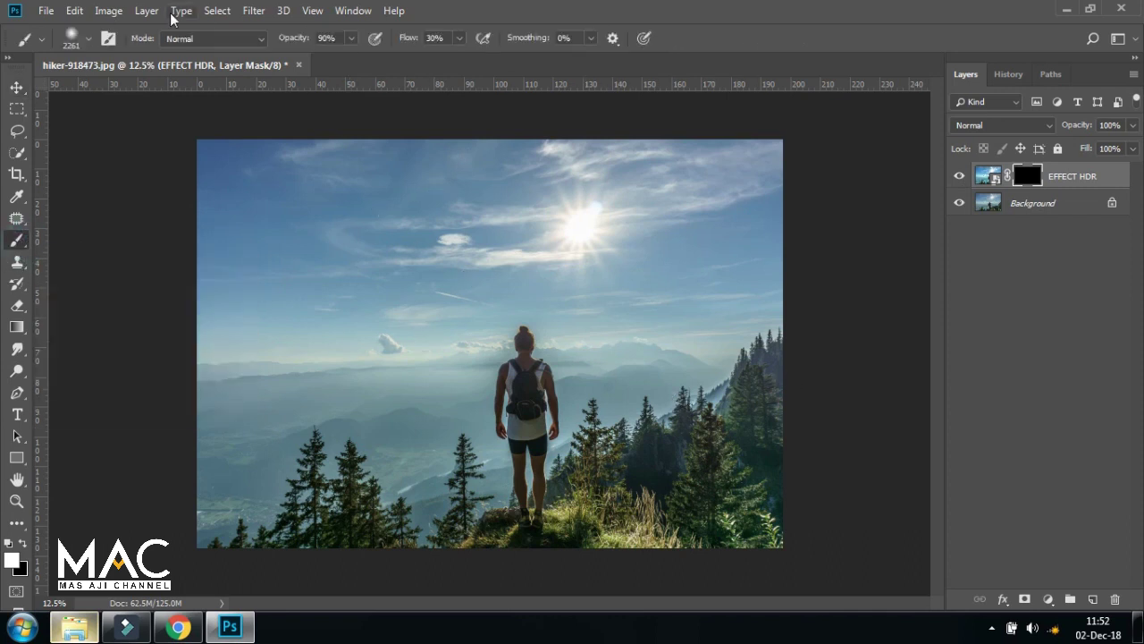
click(89, 39)
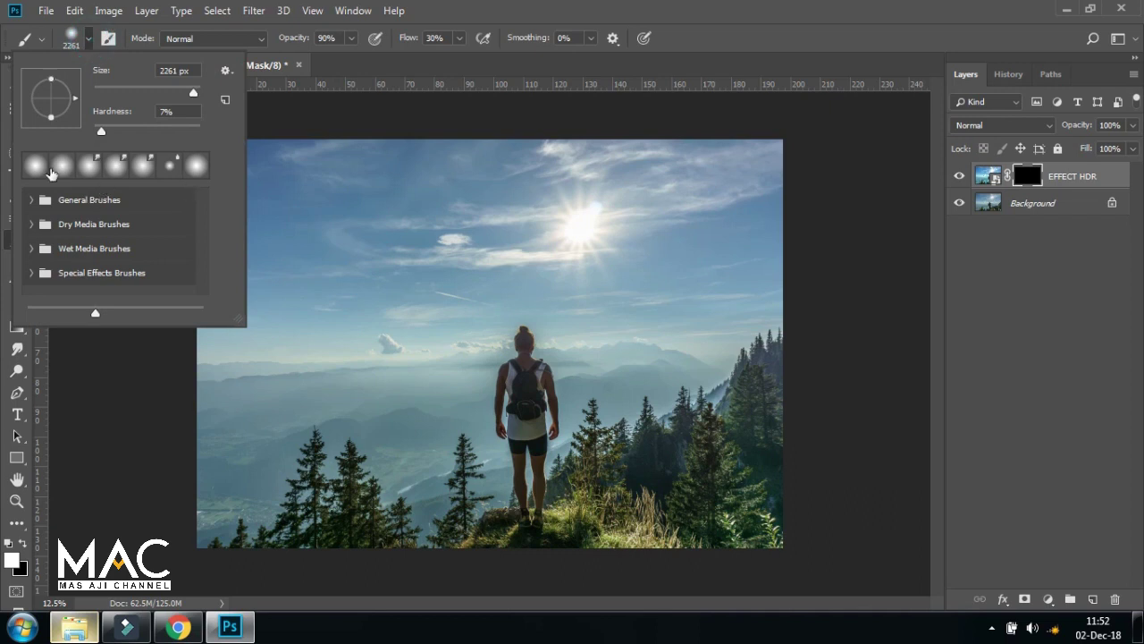
click(31, 199)
click(113, 225)
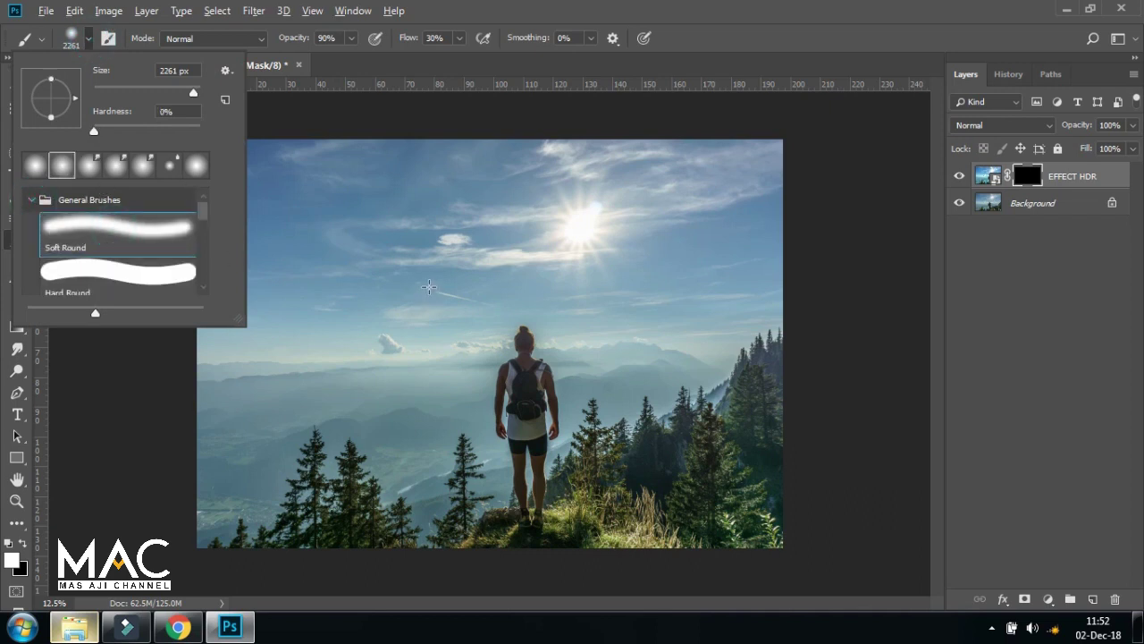
alt+right_click(429, 286)
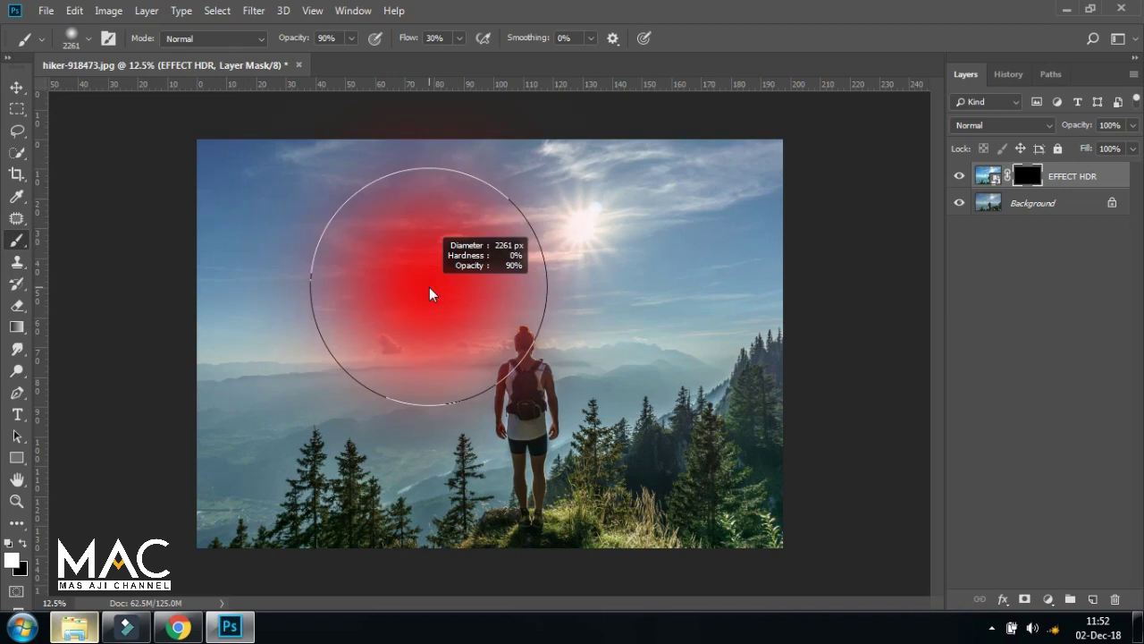
Resize the soft brush to about 2239 px diameter
click(89, 38)
drag(193, 92, 189, 92)
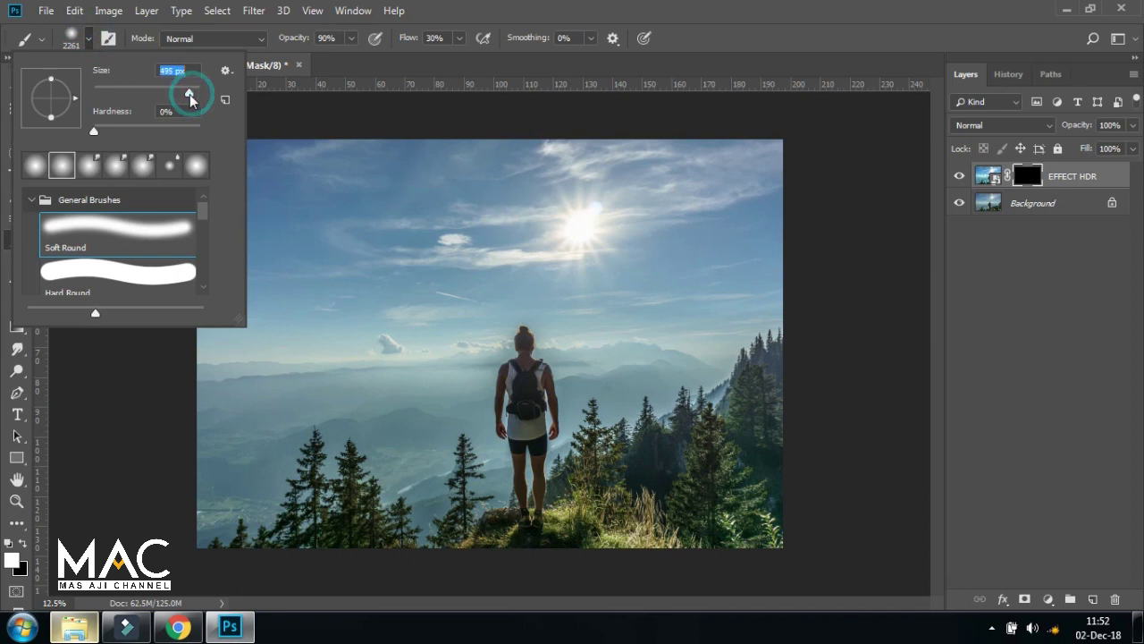
key(Return)
mouse_move(438, 318)
mouse_down()
mouse_move(634, 235)
mouse_move(572, 244)
mouse_up()
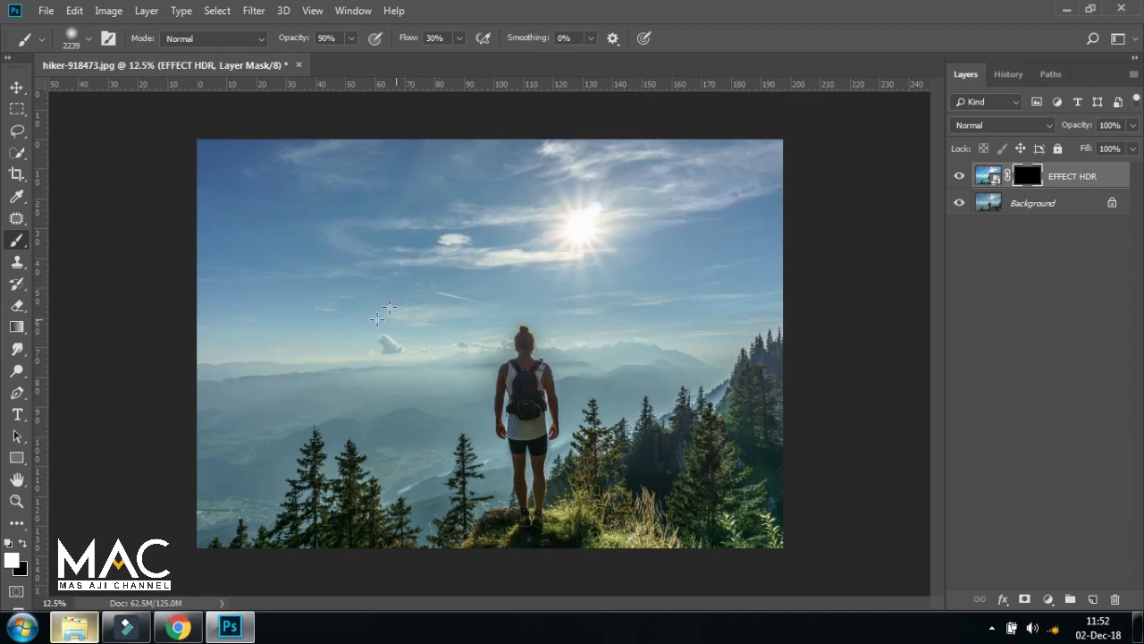
Paint white on the mask over the sun, sky, clouds, horizon and right-side trees
click(572, 227)
click(574, 226)
click(450, 284)
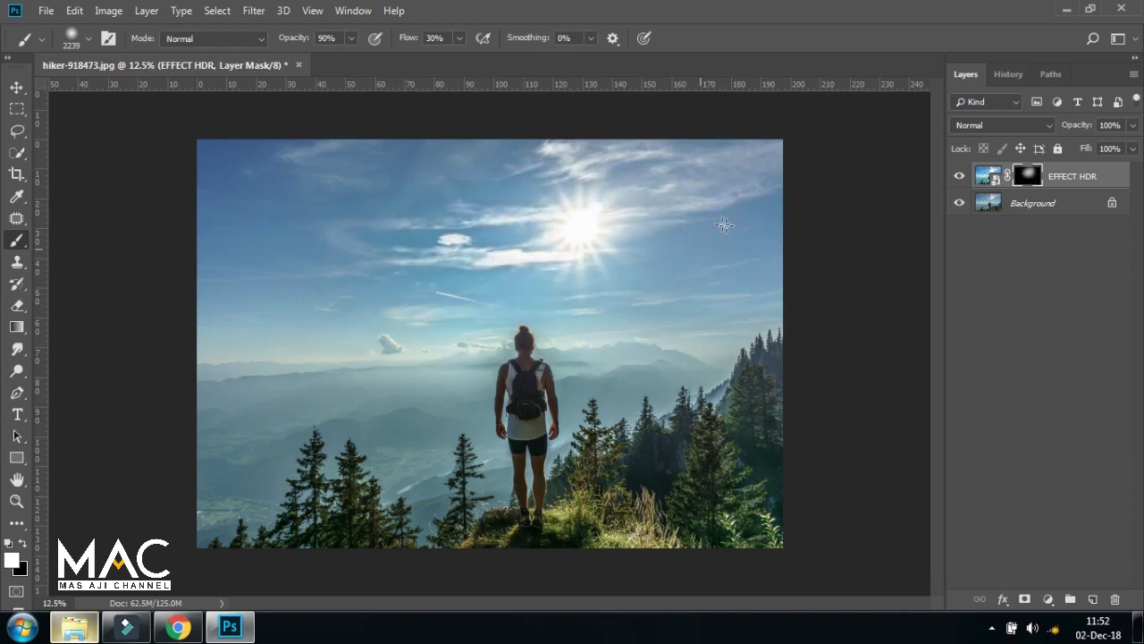
click(706, 202)
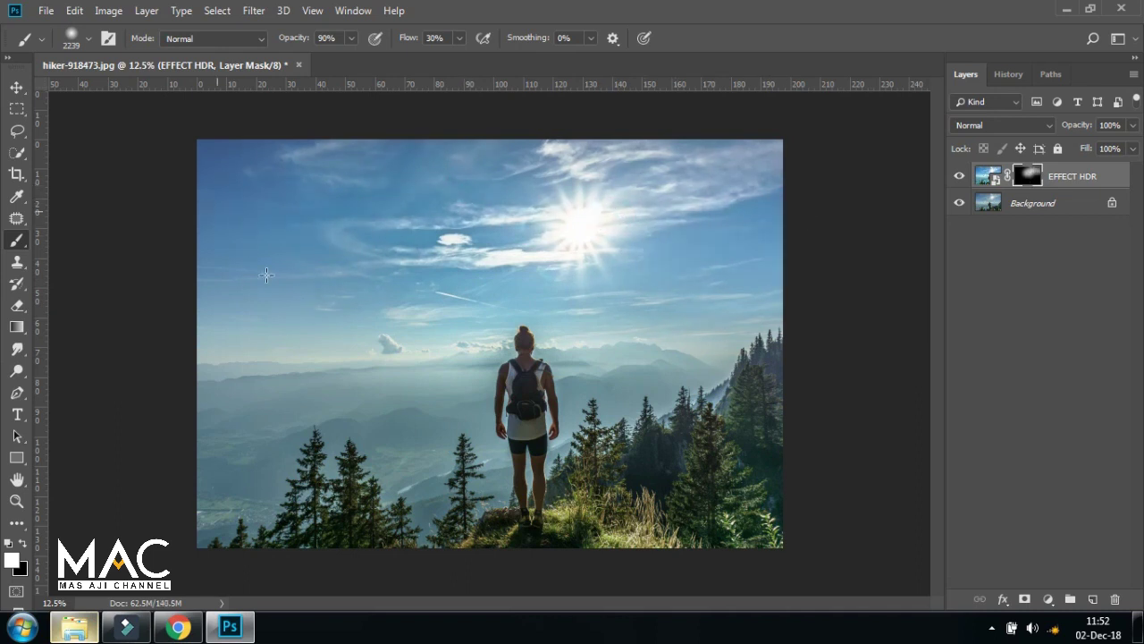
drag(237, 322, 393, 344)
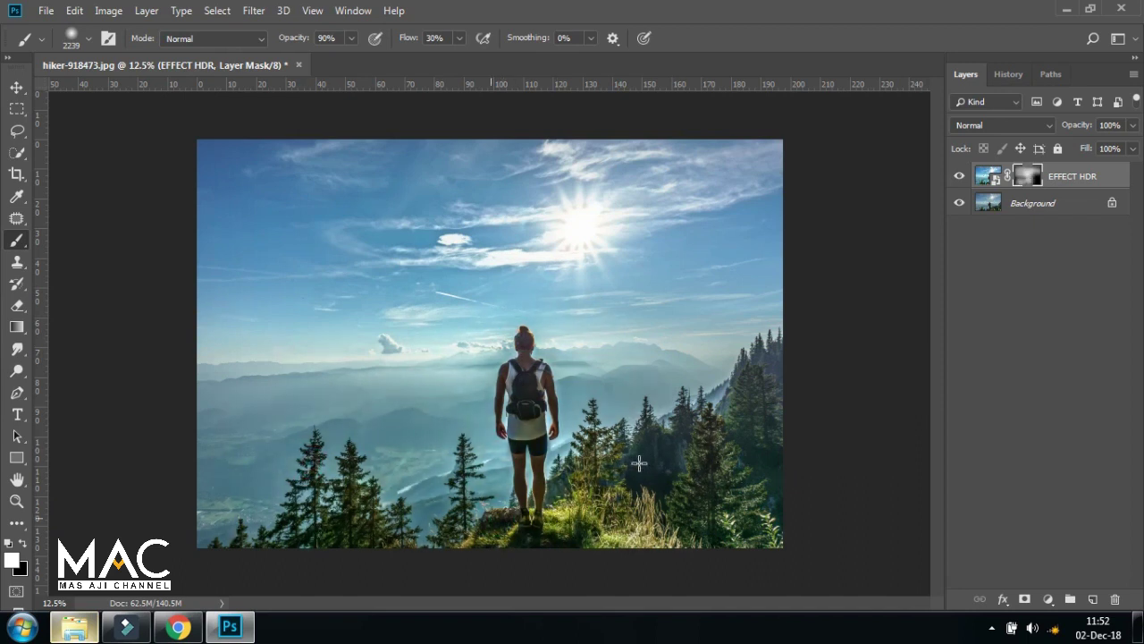
click(660, 340)
click(288, 258)
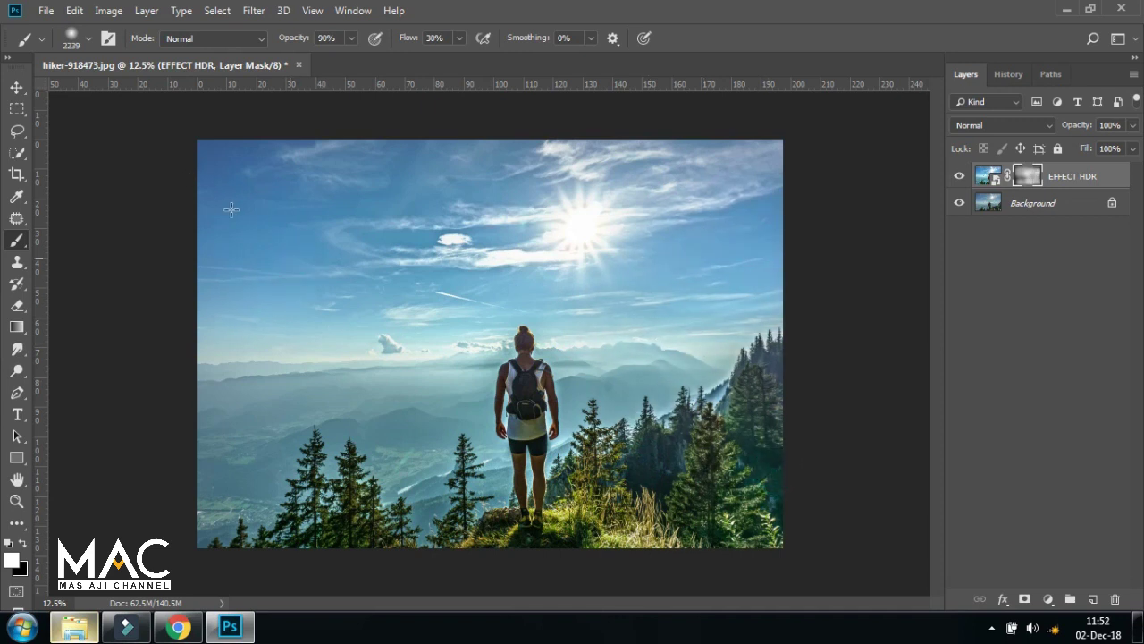
Paint the upper-left sky, hiker, sun and corners white, then switch to the Move tool
click(243, 185)
click(220, 409)
click(516, 362)
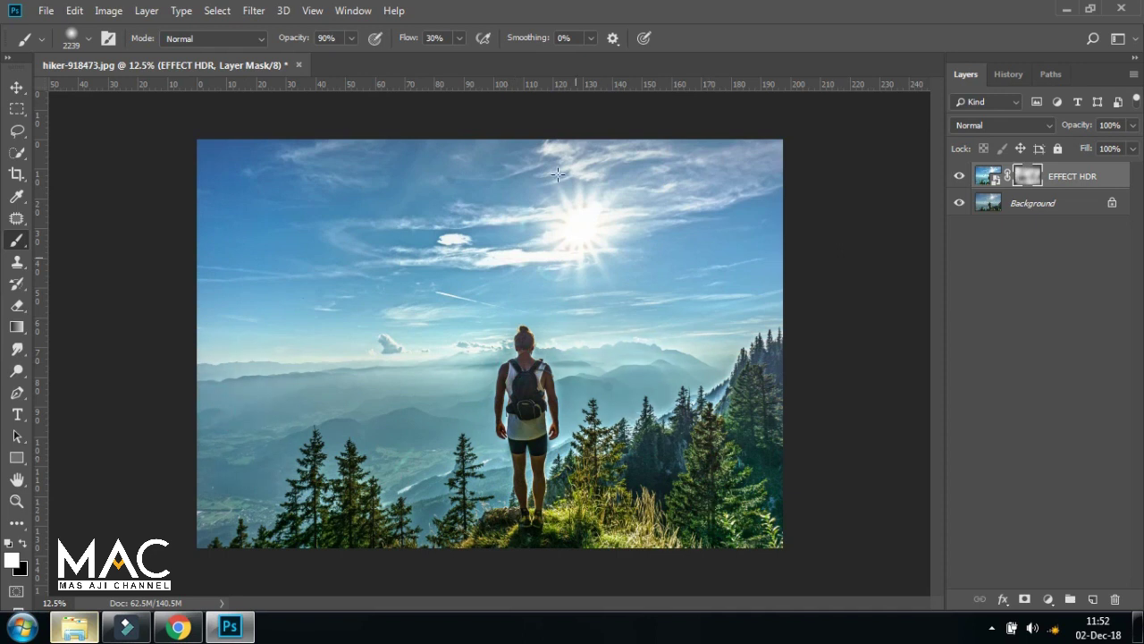
click(617, 259)
click(575, 205)
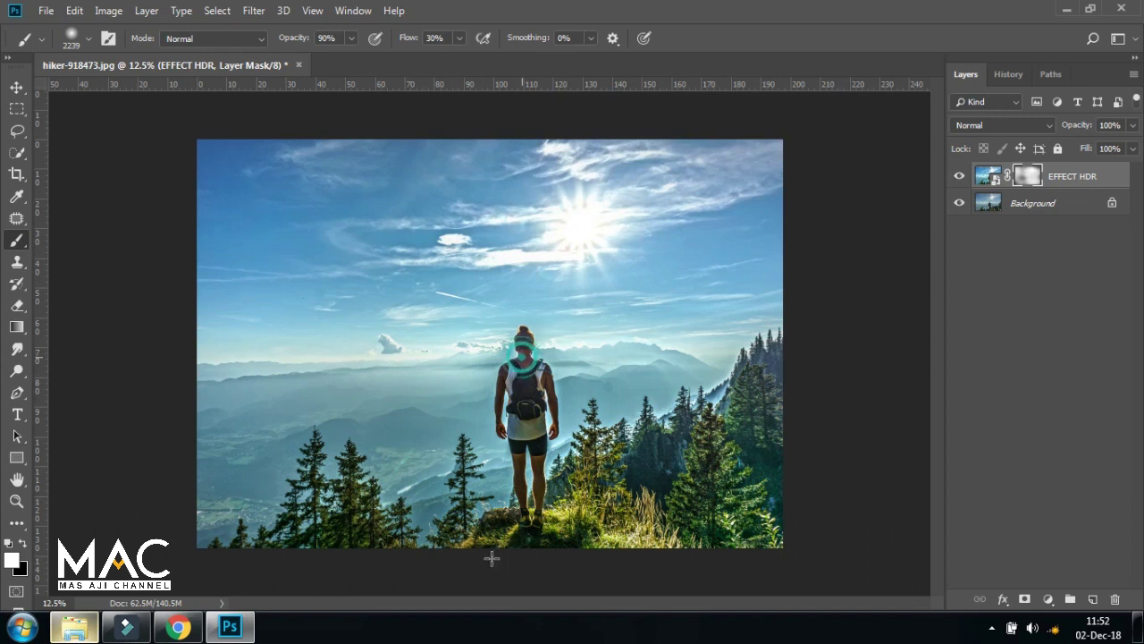
click(209, 534)
click(780, 535)
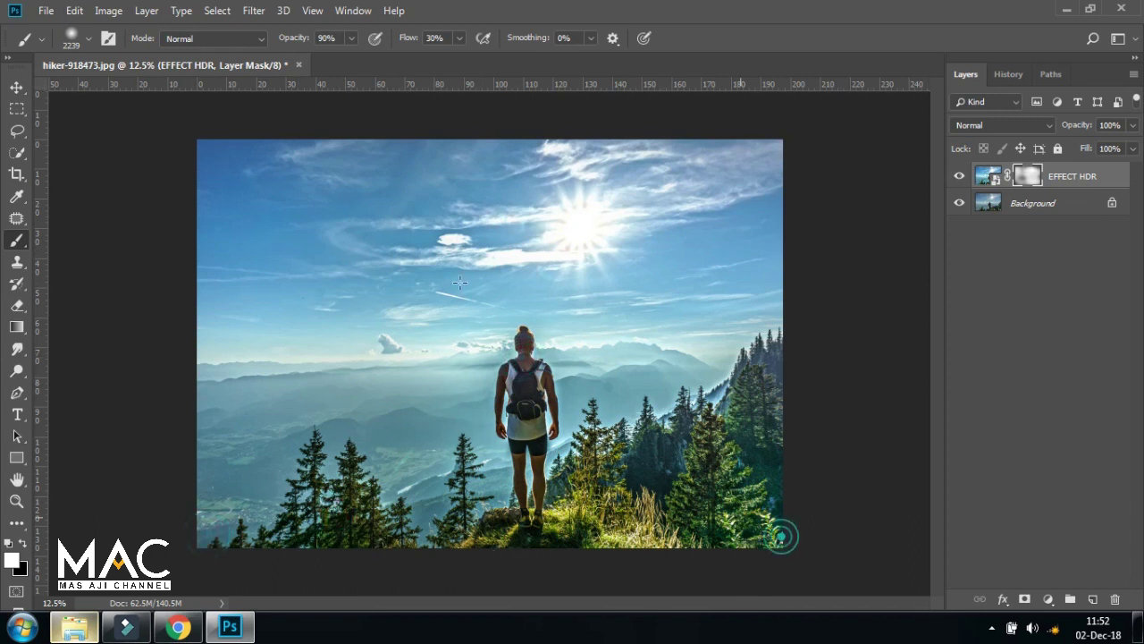
click(208, 145)
click(17, 88)
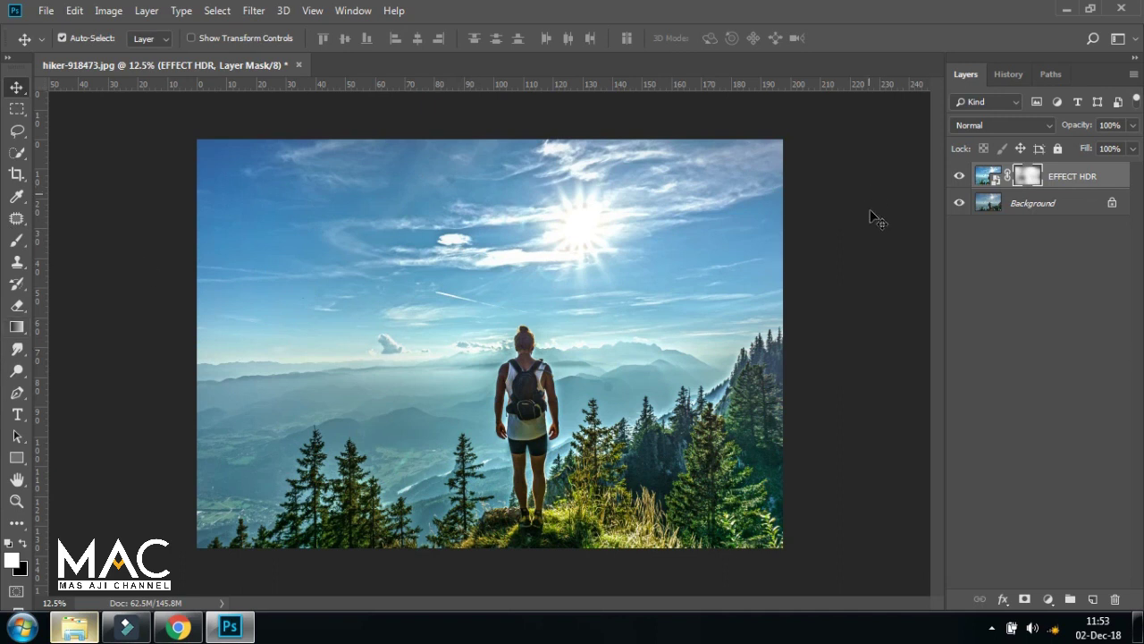
click(960, 177)
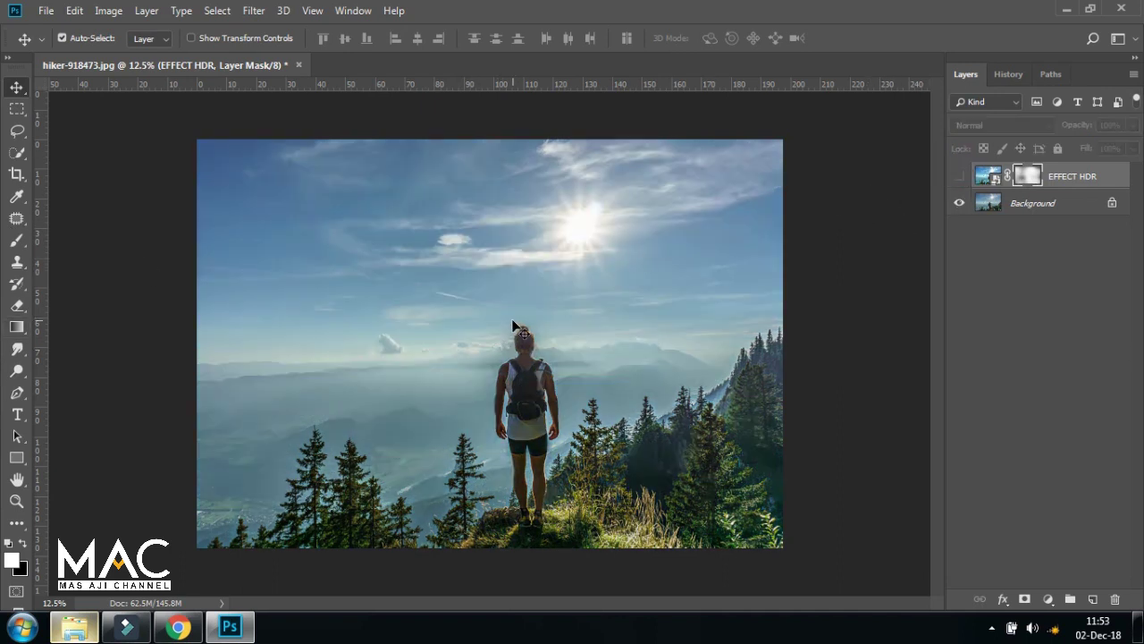
click(959, 176)
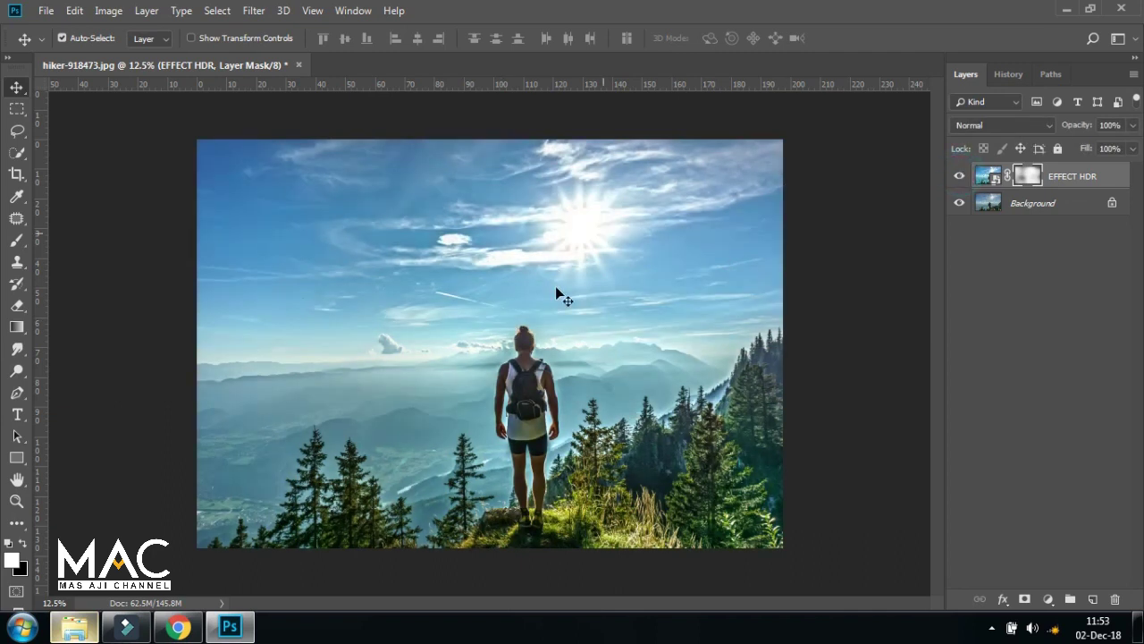